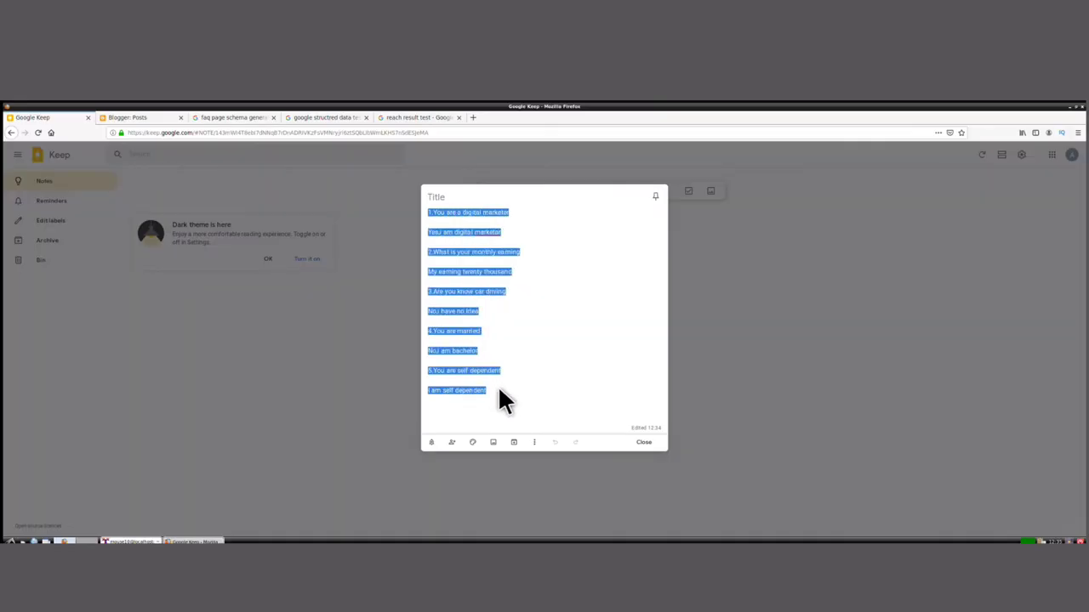
- Copy all five questions and answers from the Keep note and switch to the Blogger posts list
right_click(490, 385)
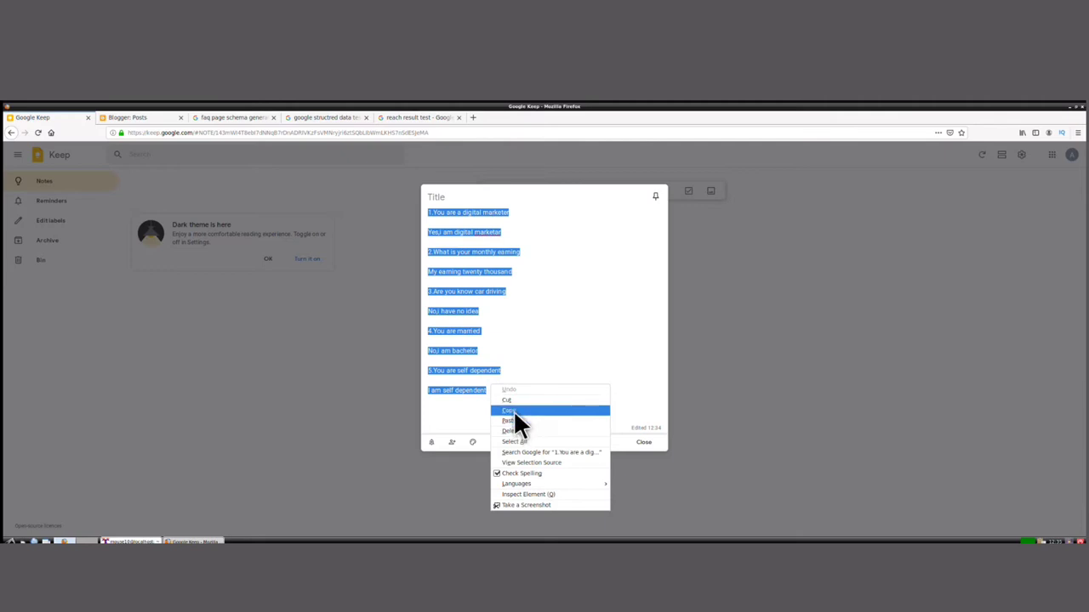
left_click(513, 410)
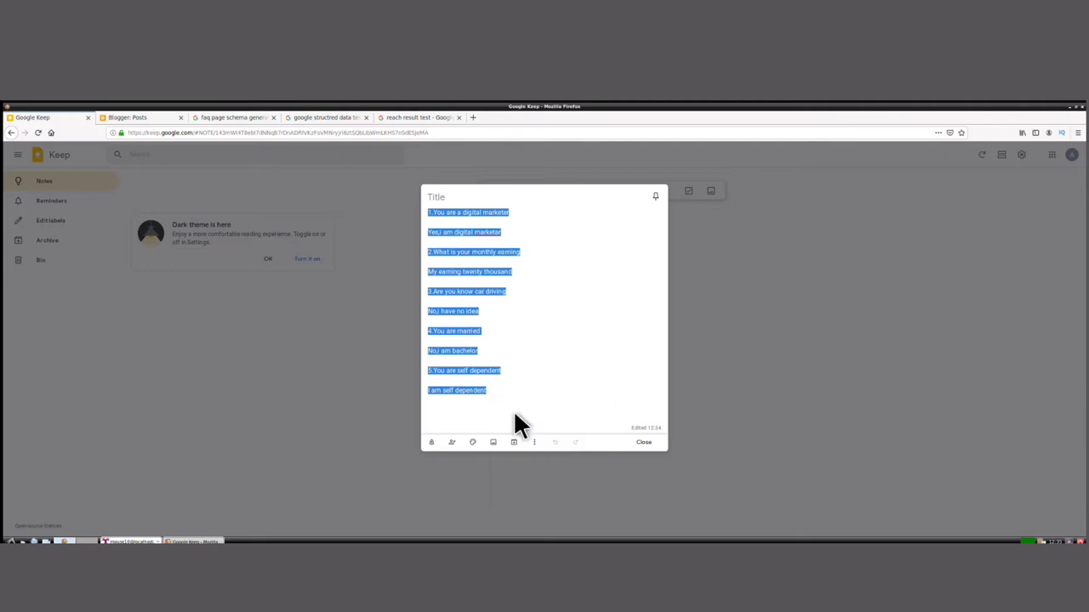
left_click(127, 117)
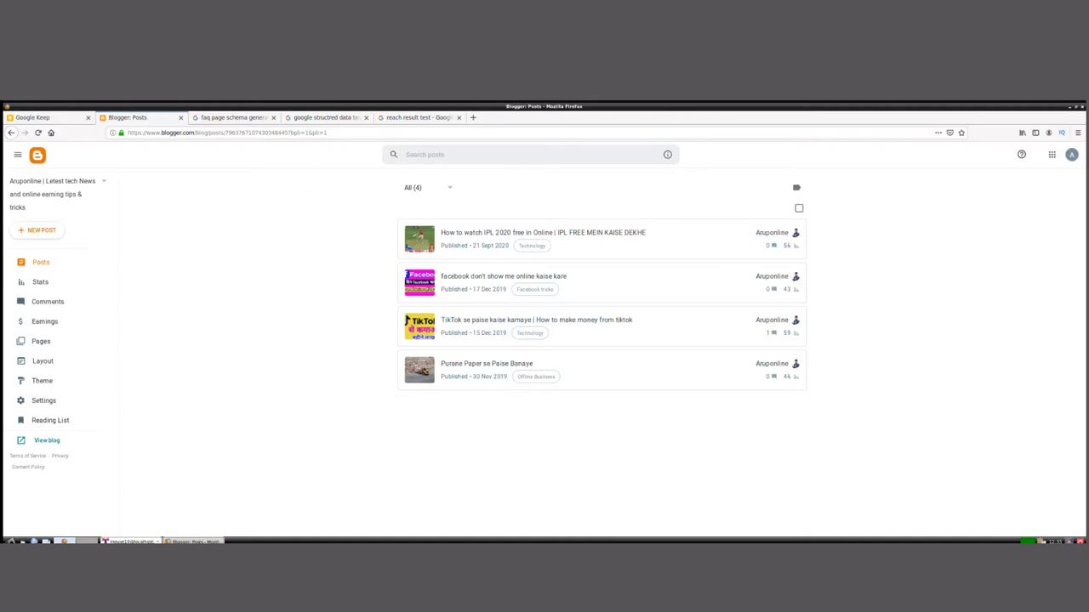
left_click(260, 161)
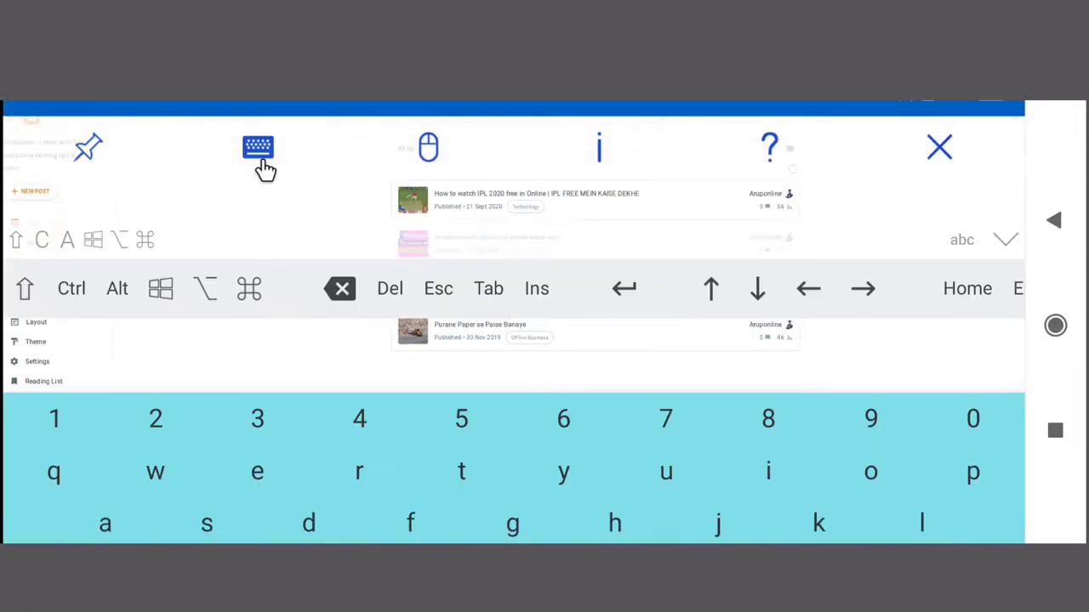
left_click(1005, 242)
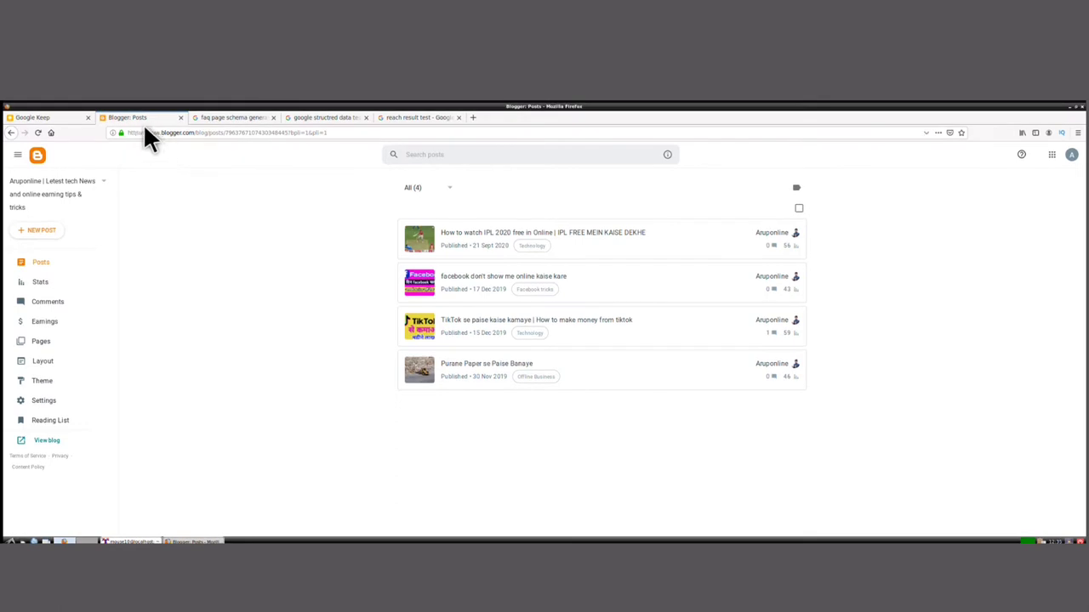
- Examine the end of the post "How to watch IPL 2020 free in Online" for its question-and-answer section, and return to the posts list
left_click(490, 238)
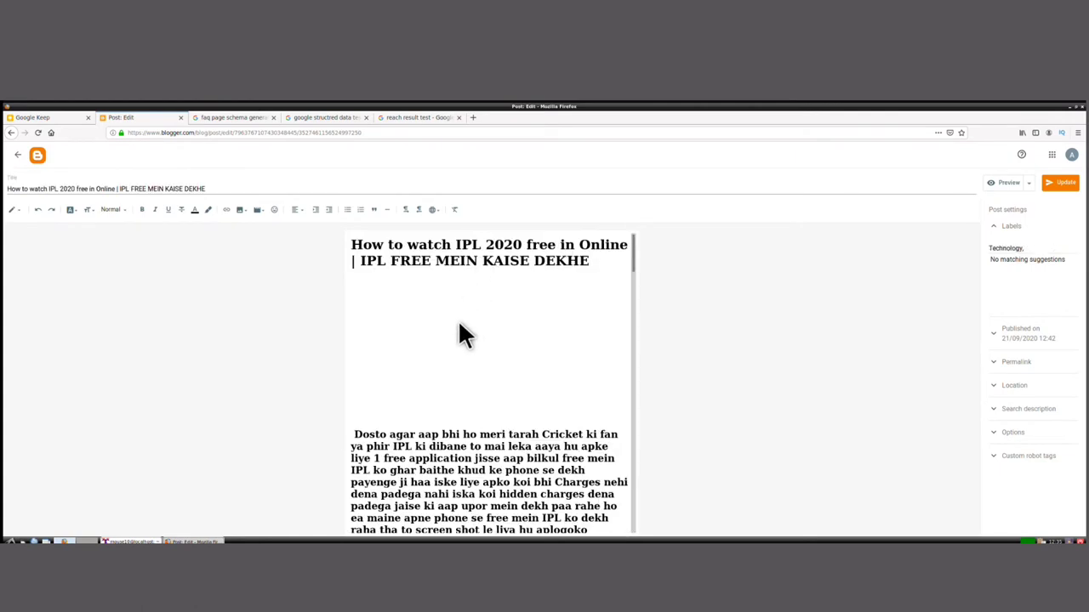
scroll(472, 336, "down", 15)
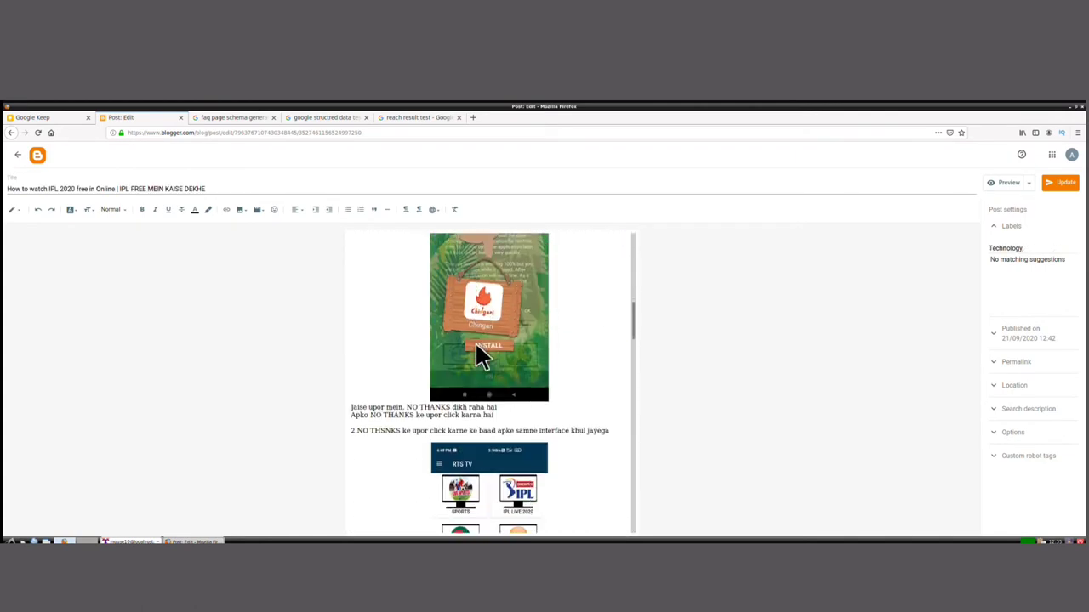
scroll(485, 366, "down", 8)
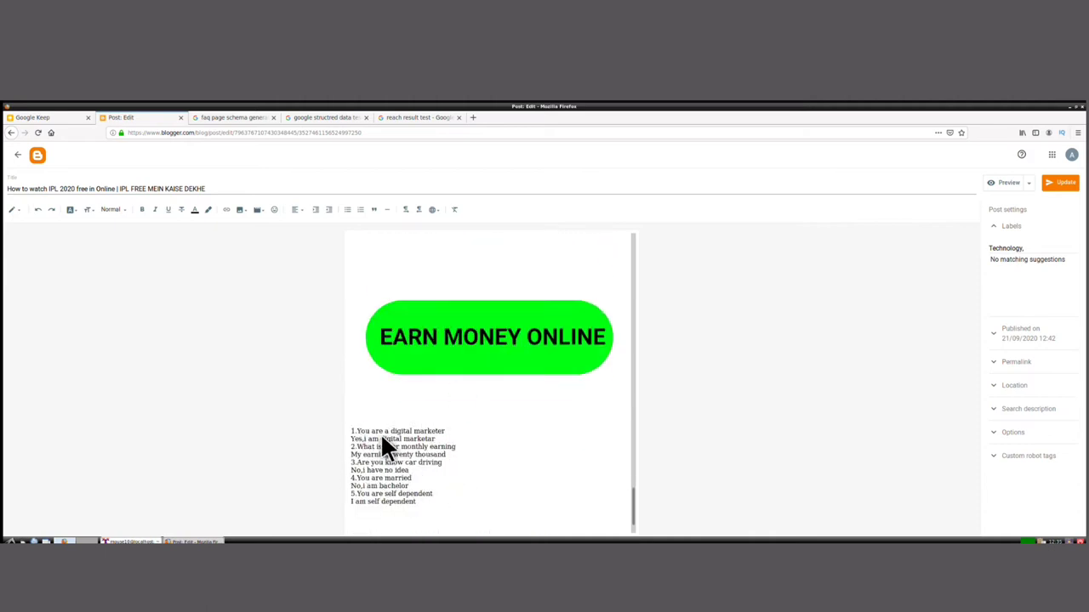
left_click(17, 157)
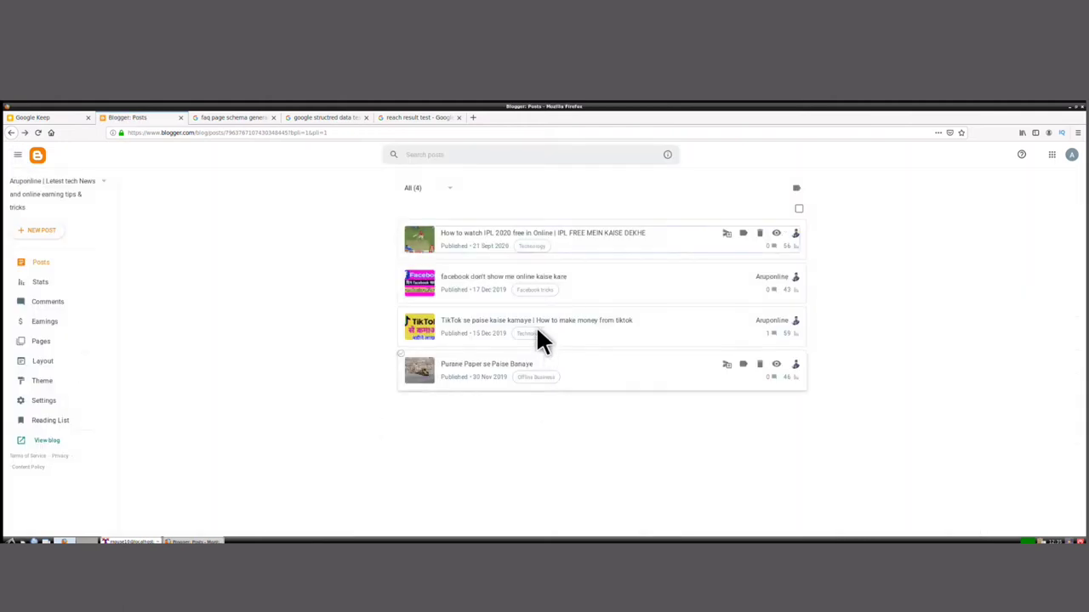
- Open the post "facebook don't show me online kaise kare" for editing and place the cursor after its closing Thank You line
left_click(491, 282)
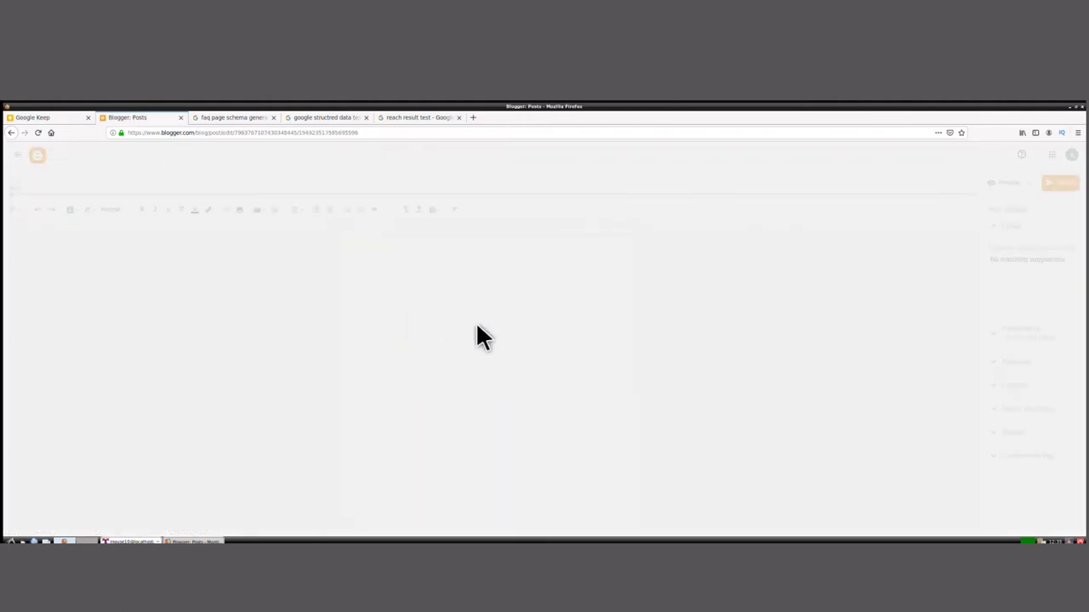
scroll(476, 319, "down", 10)
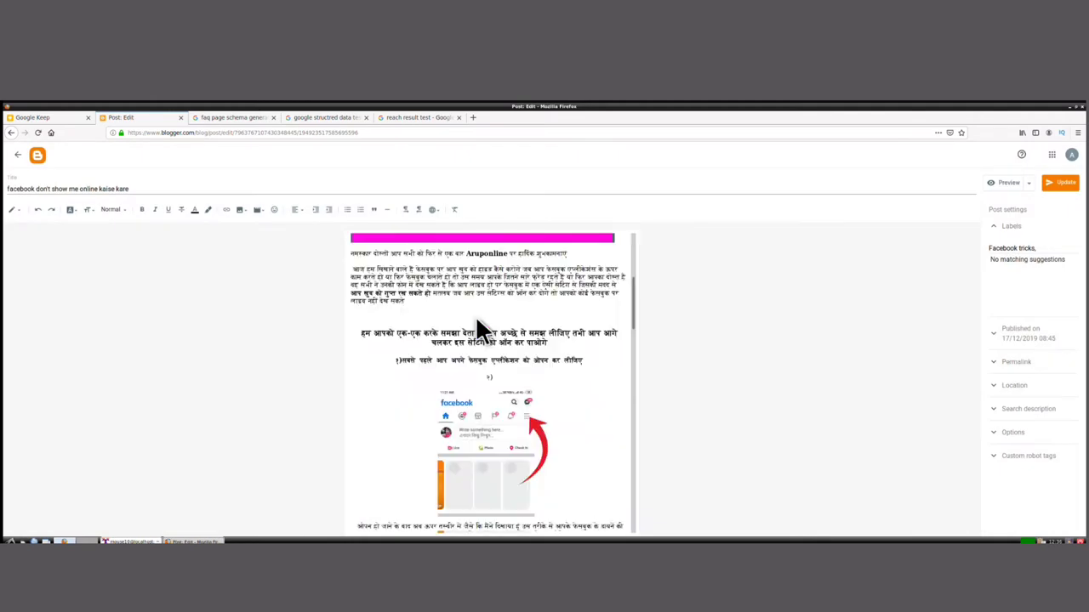
scroll(487, 346, "down", 10)
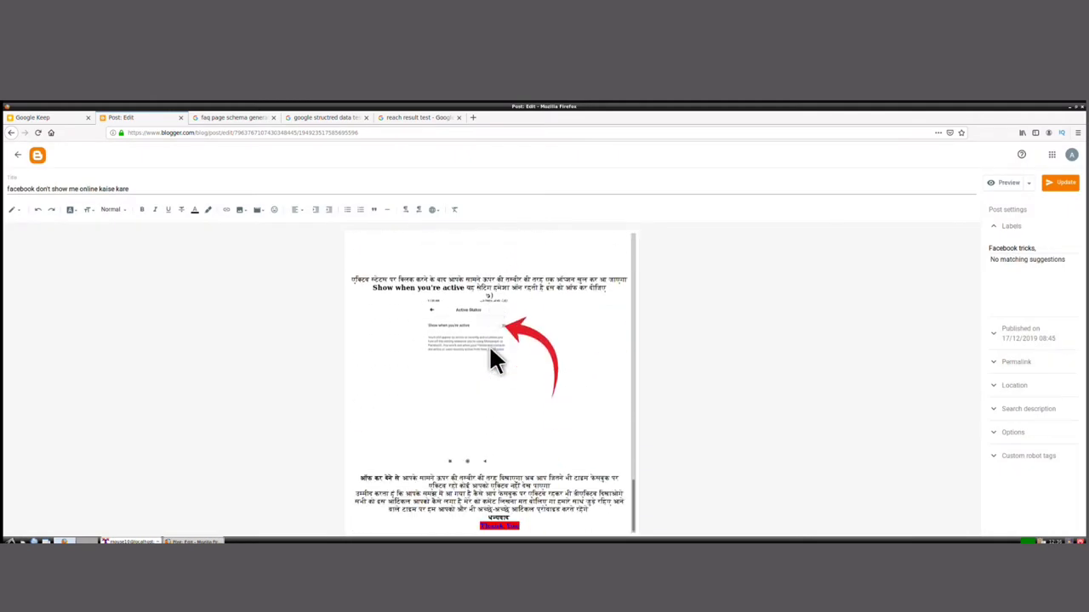
left_click_drag(504, 530, 502, 520)
left_click(525, 529)
- Add space below the Thank You line and paste the copied questions and answers there
left_click(258, 146)
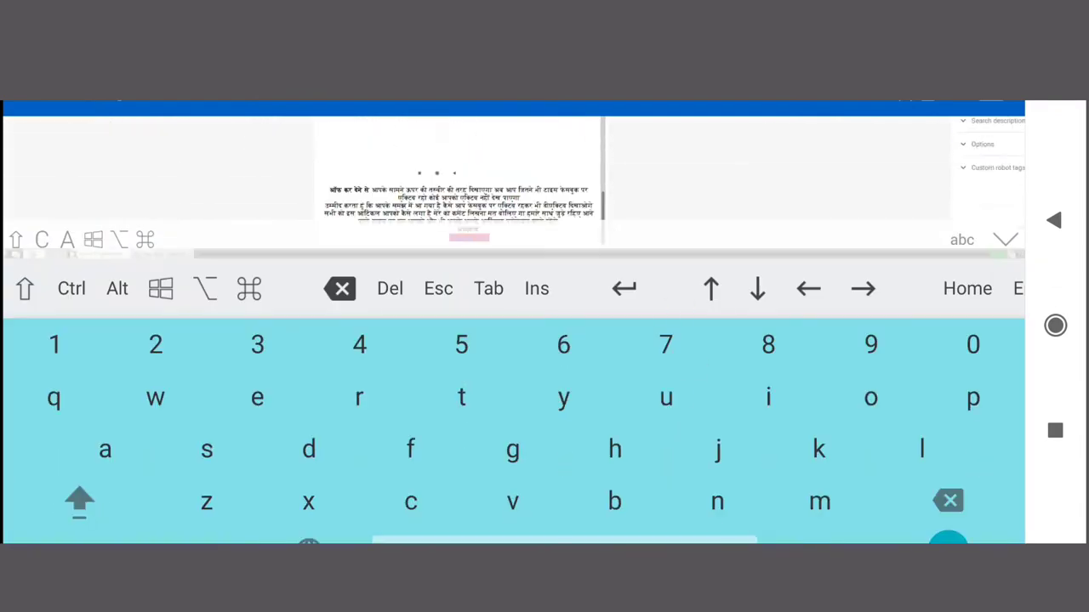
left_click(1006, 239)
right_click(490, 526)
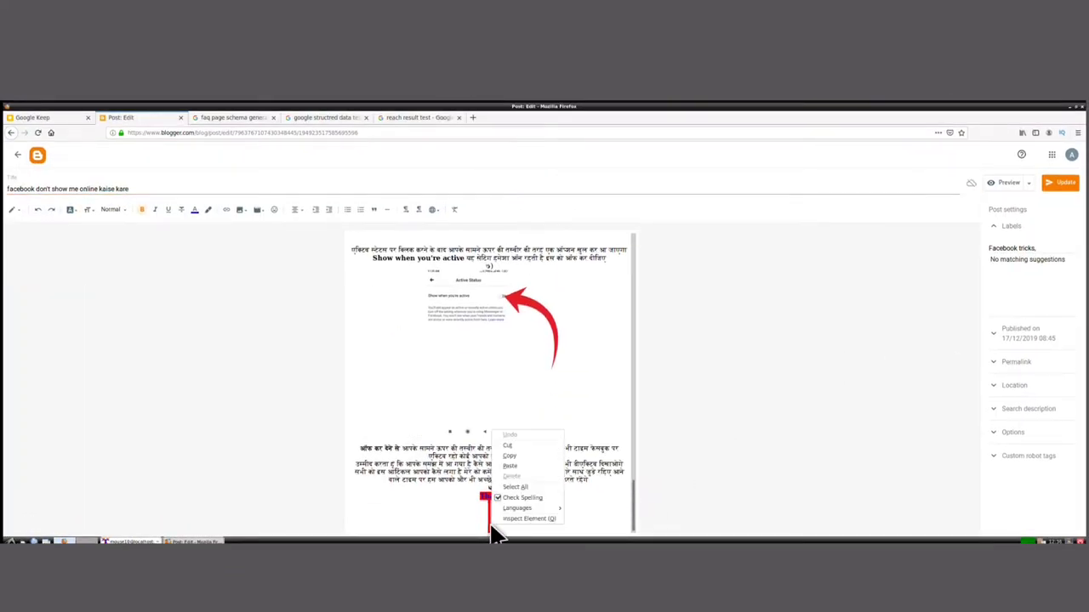
left_click(511, 467)
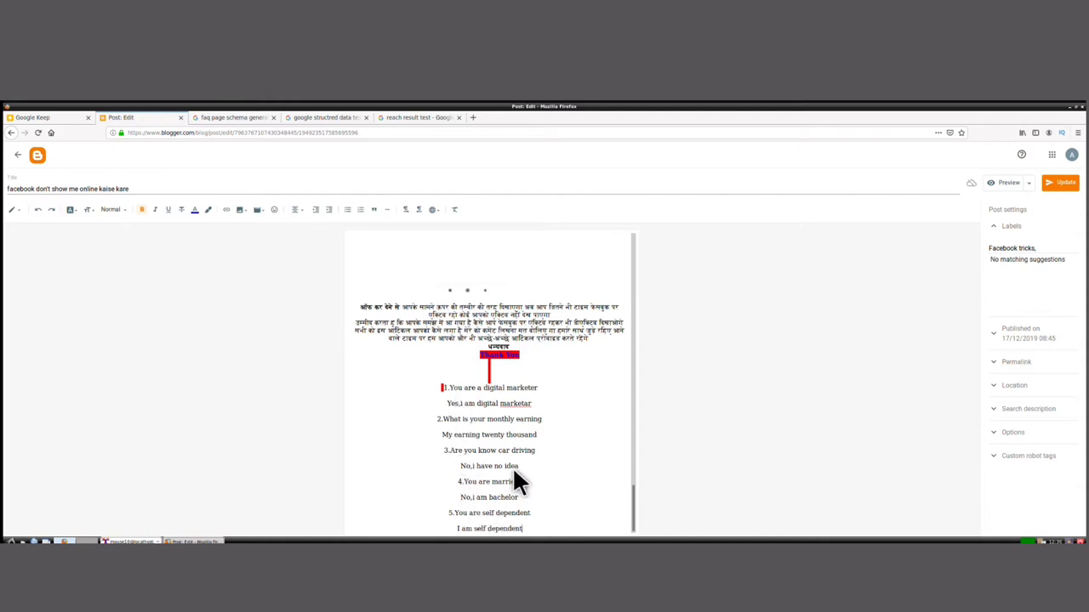
- Open Saijo George's FAQPage JSON-LD Schema Generator from the Google results and go to its empty FAQ form
left_click(228, 121)
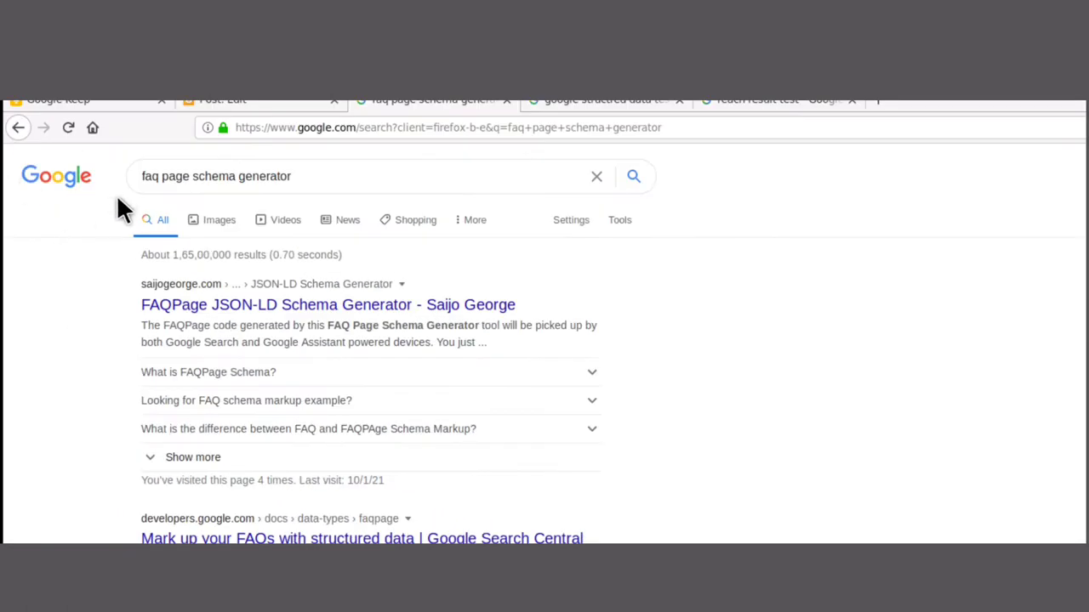
left_click(203, 307)
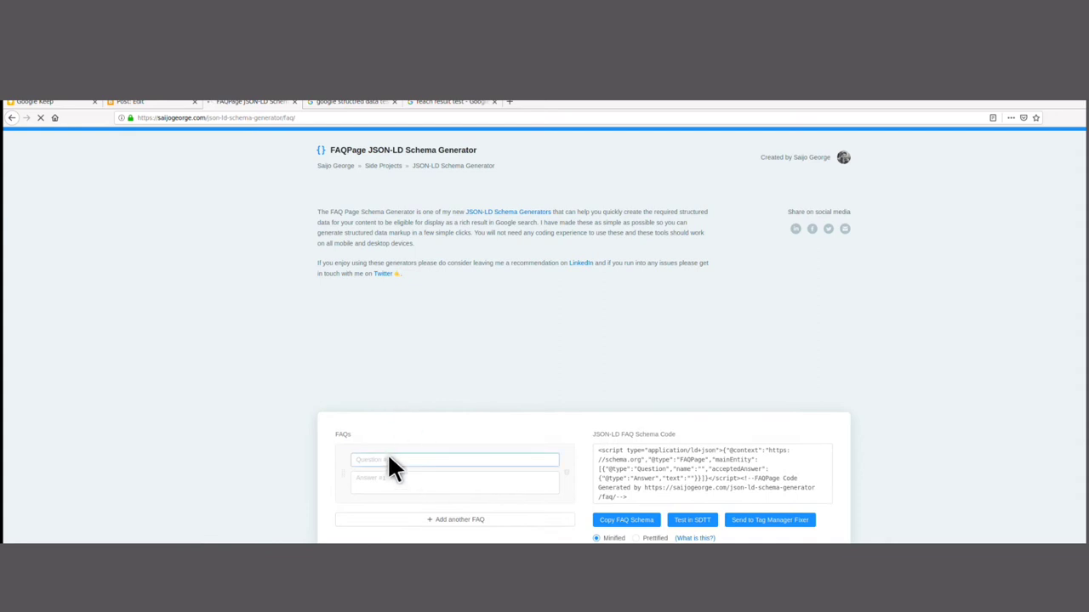
scroll(374, 417, "down", 2)
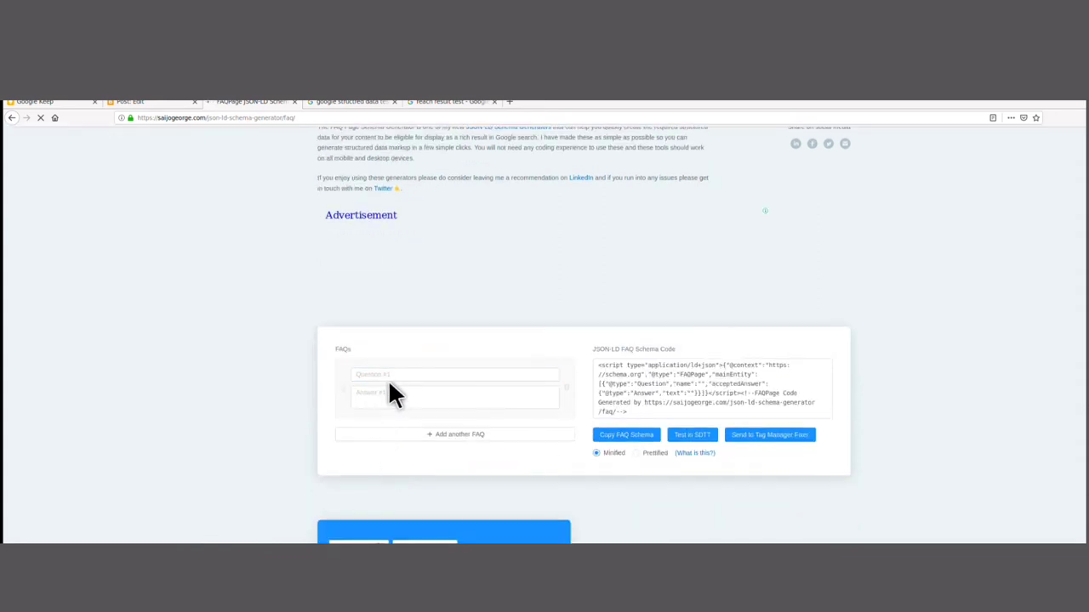
left_click(397, 401)
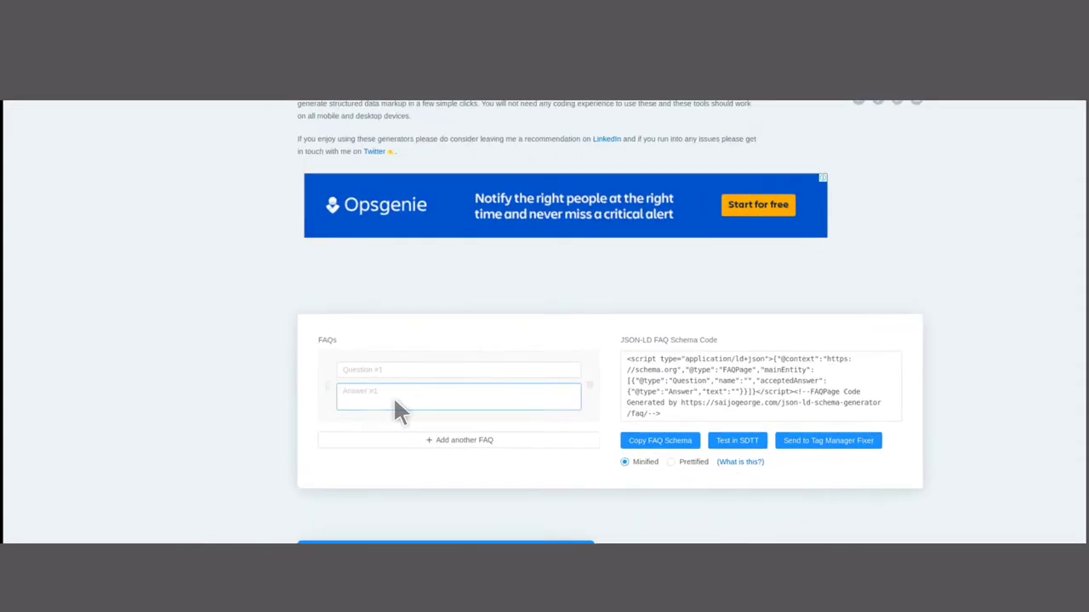
left_click(544, 327)
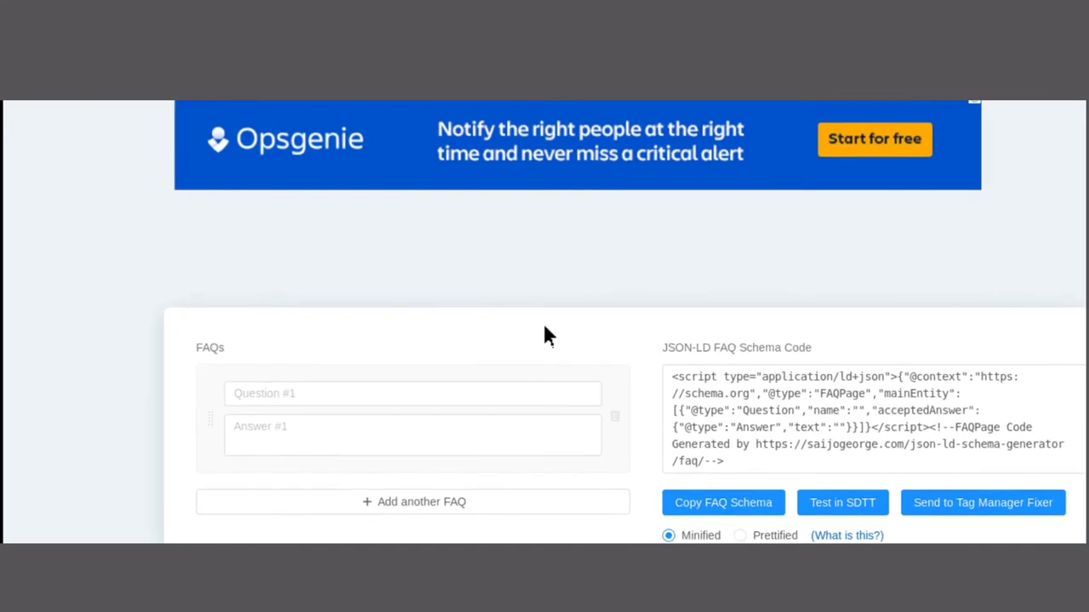
left_click(407, 430)
left_click(363, 398)
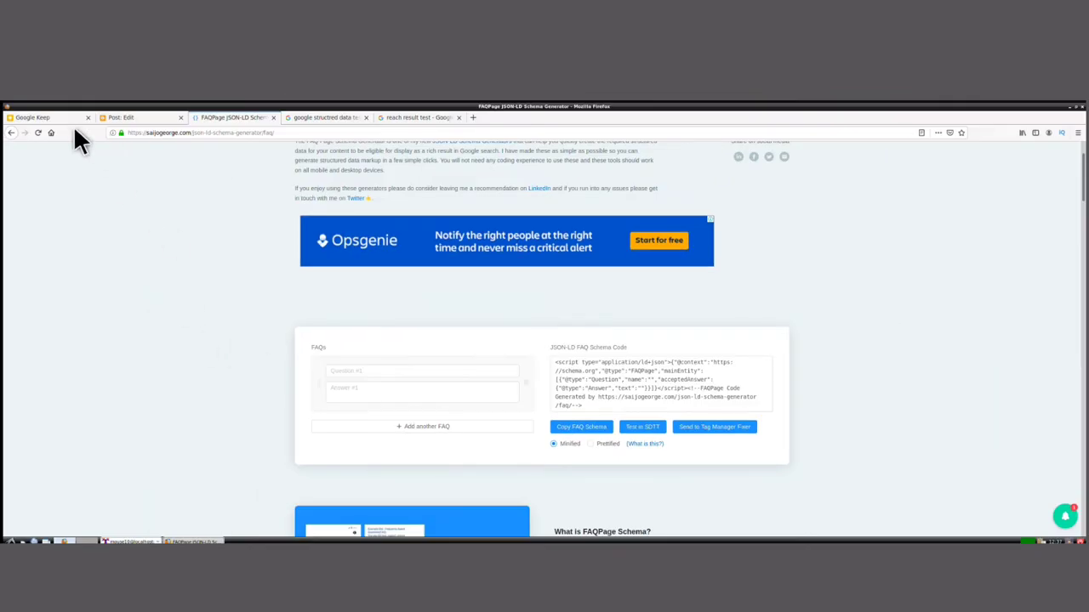
- Copy "You are a digital marketer" without its number from the Keep note into the first question of the schema generator
left_click(50, 119)
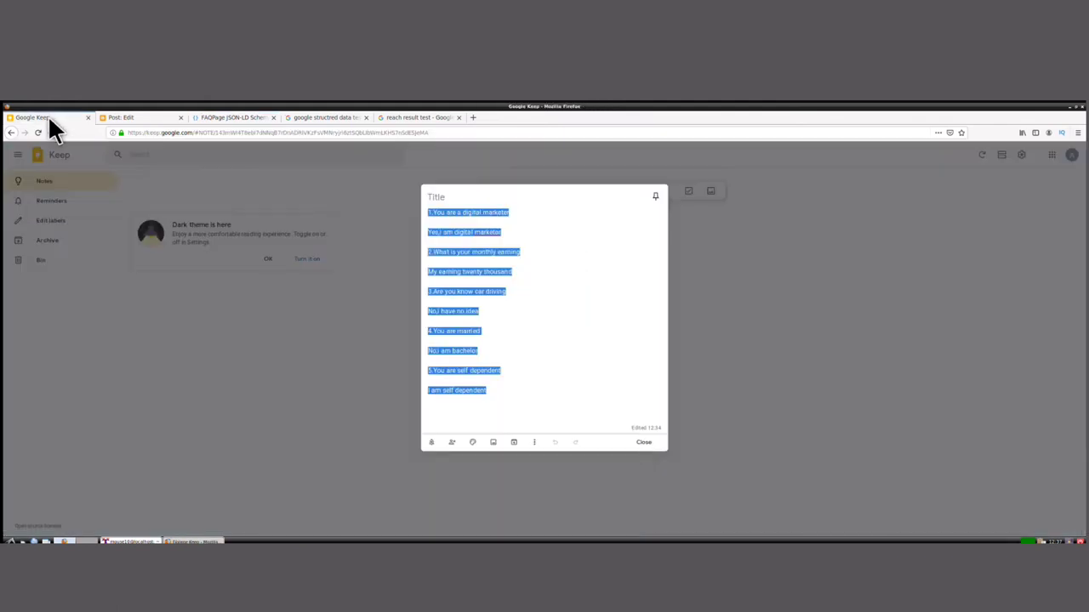
left_click(477, 409)
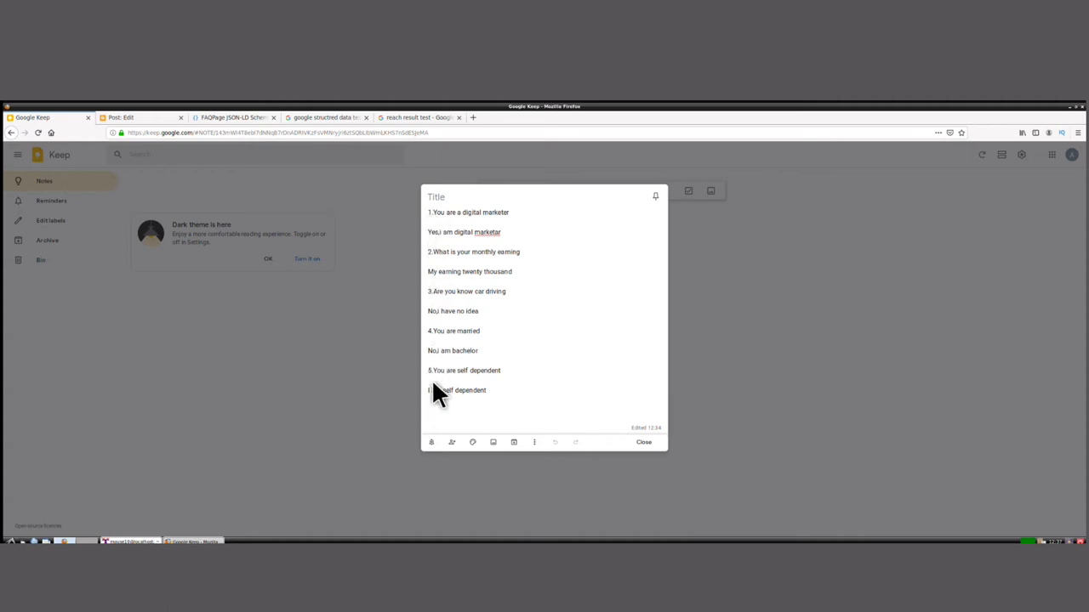
double_click(437, 214)
right_click(502, 215)
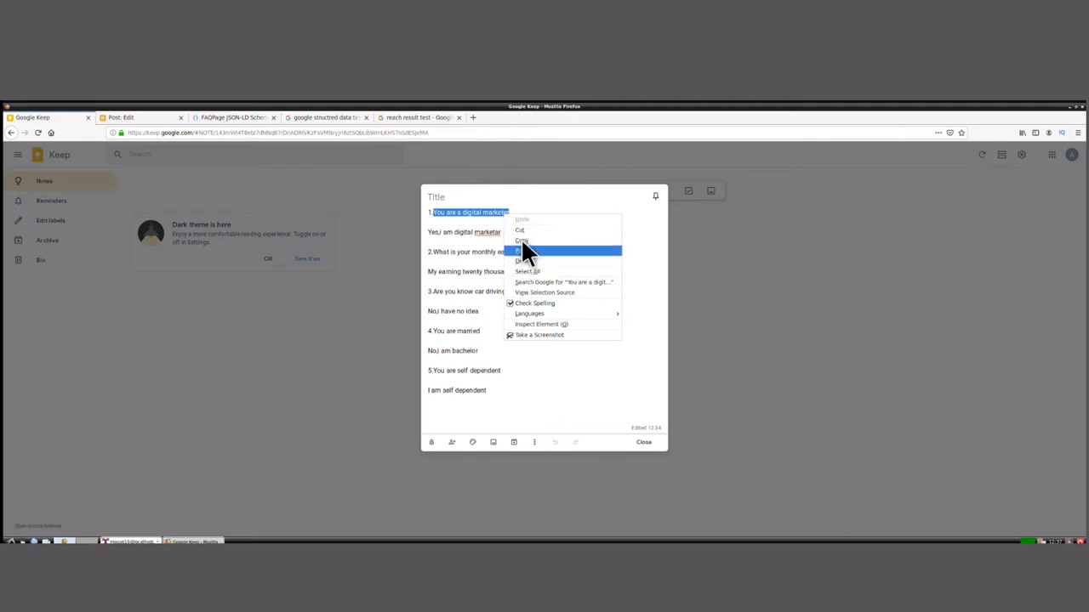
left_click(521, 240)
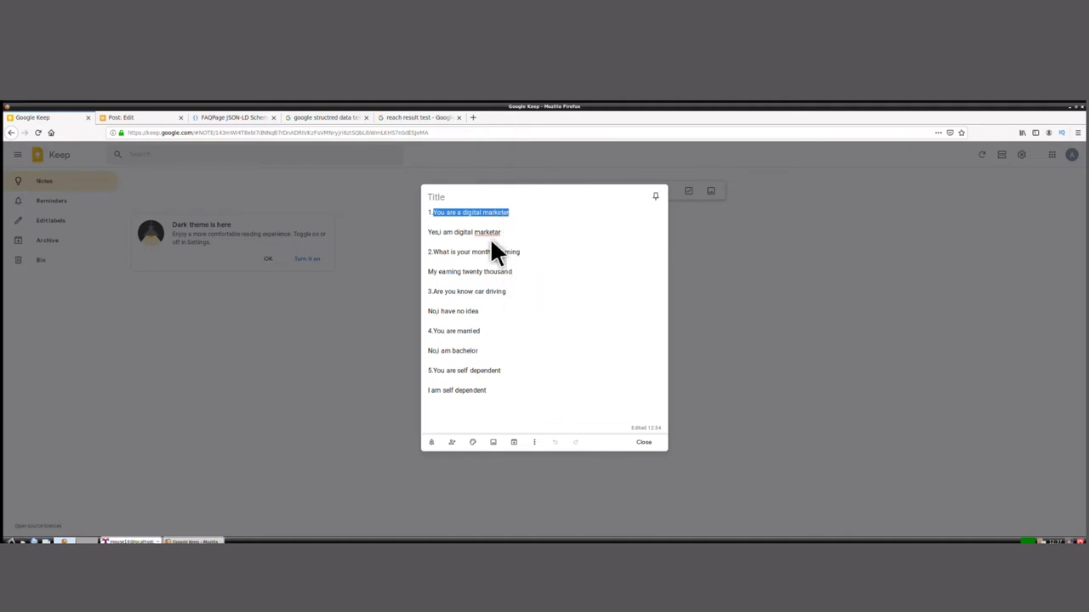
left_click(225, 116)
left_click(352, 372)
right_click(352, 371)
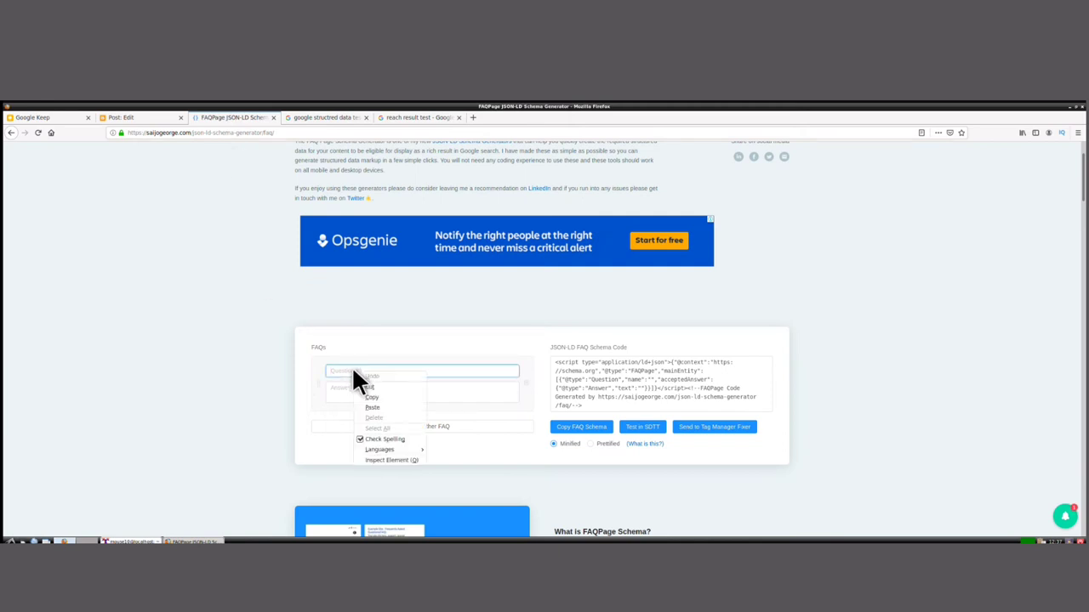
left_click(371, 408)
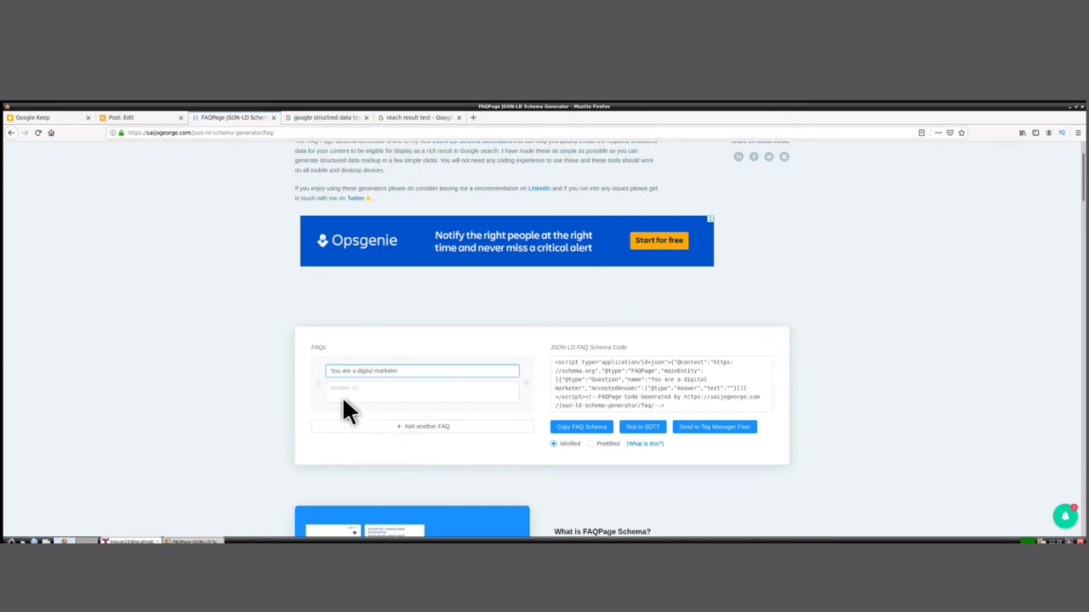
- Copy the answer "Yes,i am digital marketar" from the Keep note into the first answer of the schema generator
left_click(41, 120)
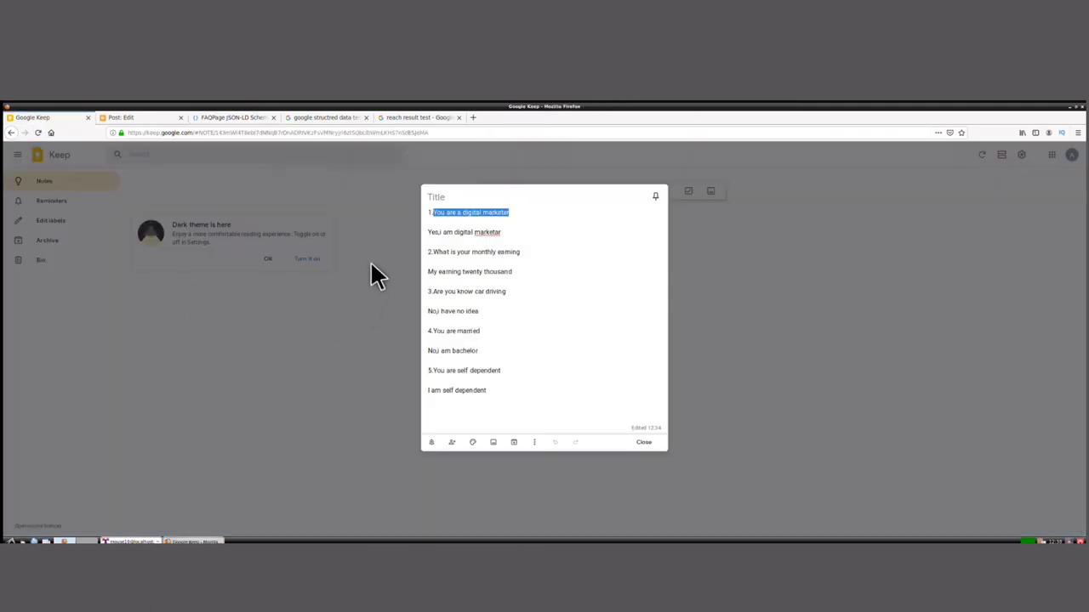
left_click(426, 226)
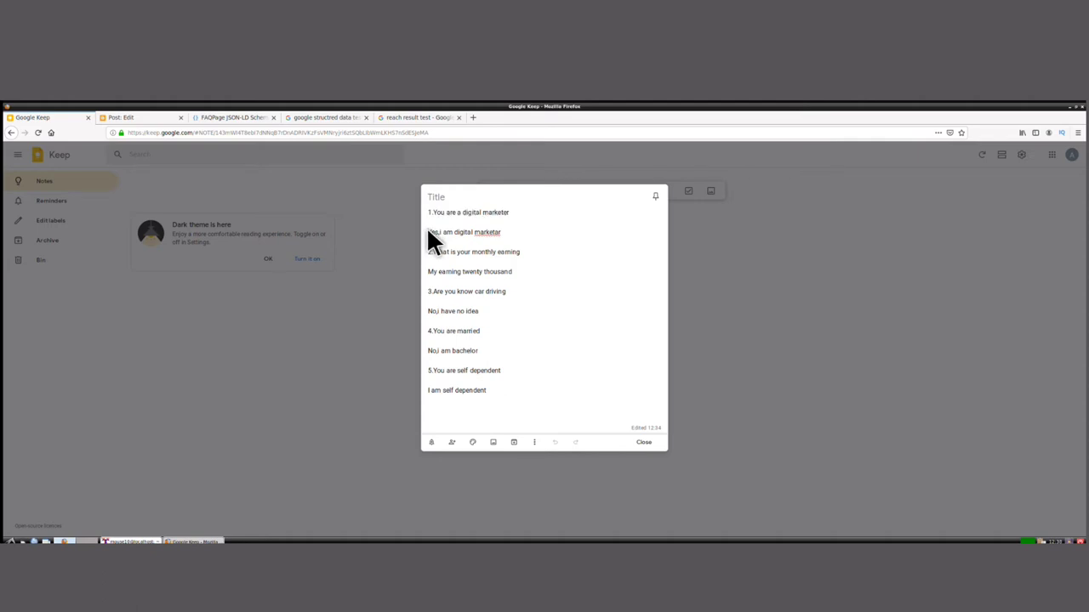
right_click(491, 233)
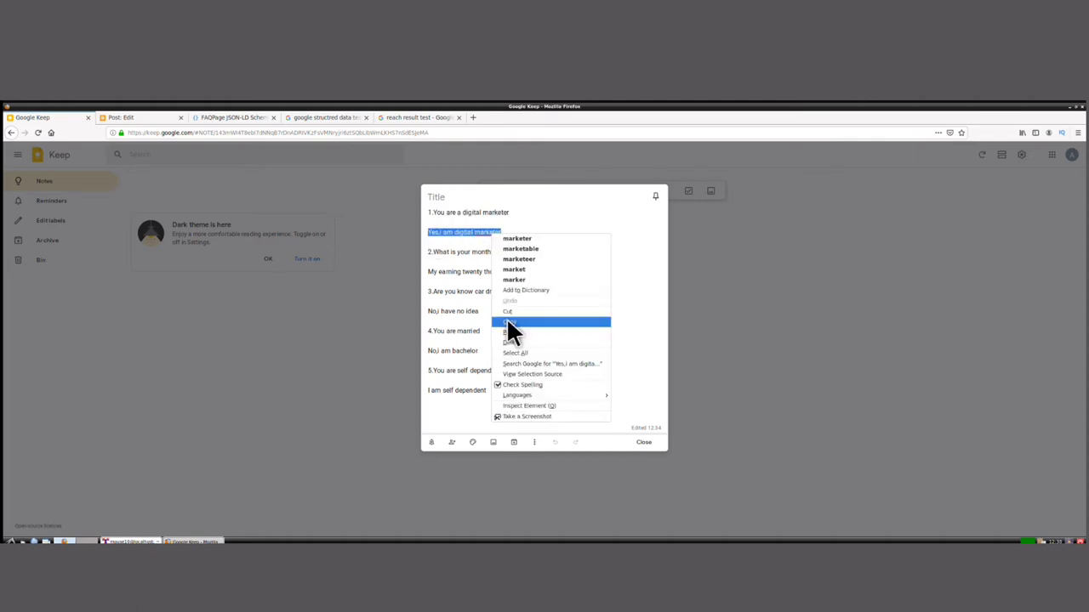
left_click(509, 323)
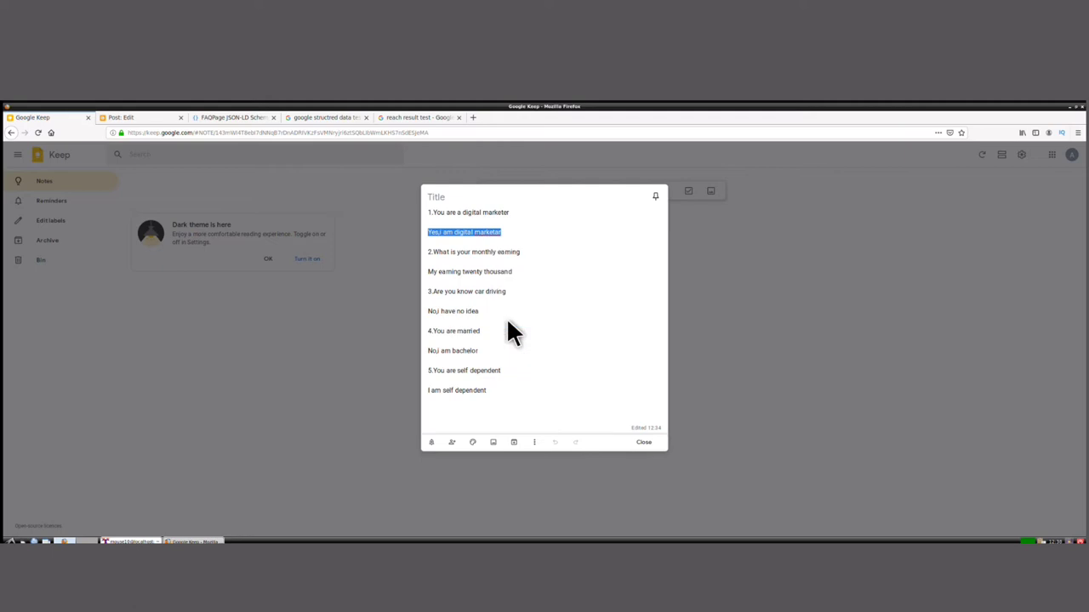
left_click(223, 119)
left_click(361, 391)
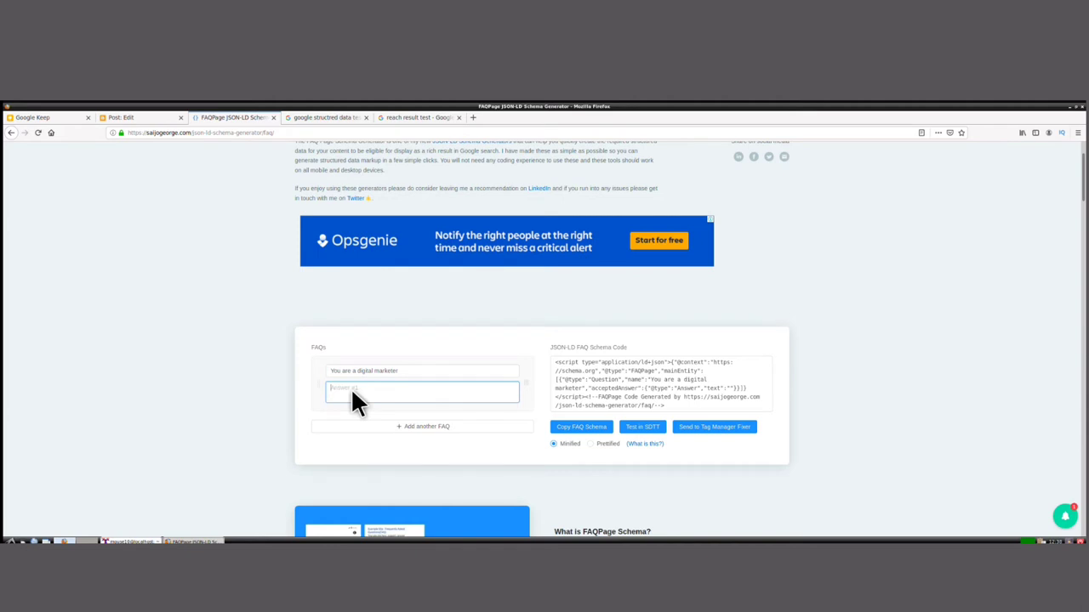
right_click(350, 387)
left_click(372, 429)
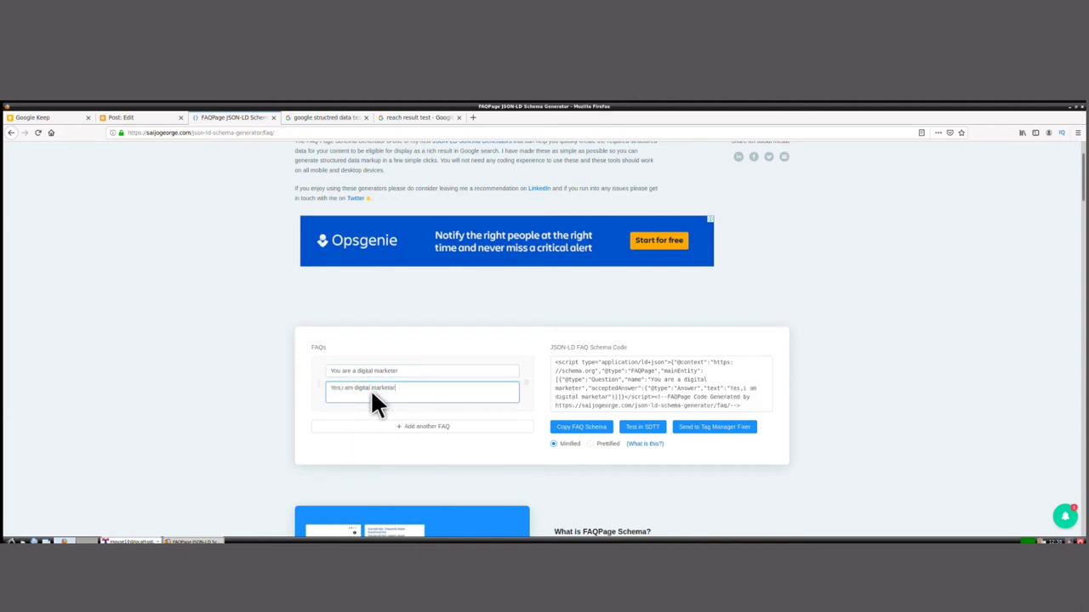
- Add a second FAQ entry and fill its question with "What is your monthly earning" copied from the Keep note
left_click(432, 427)
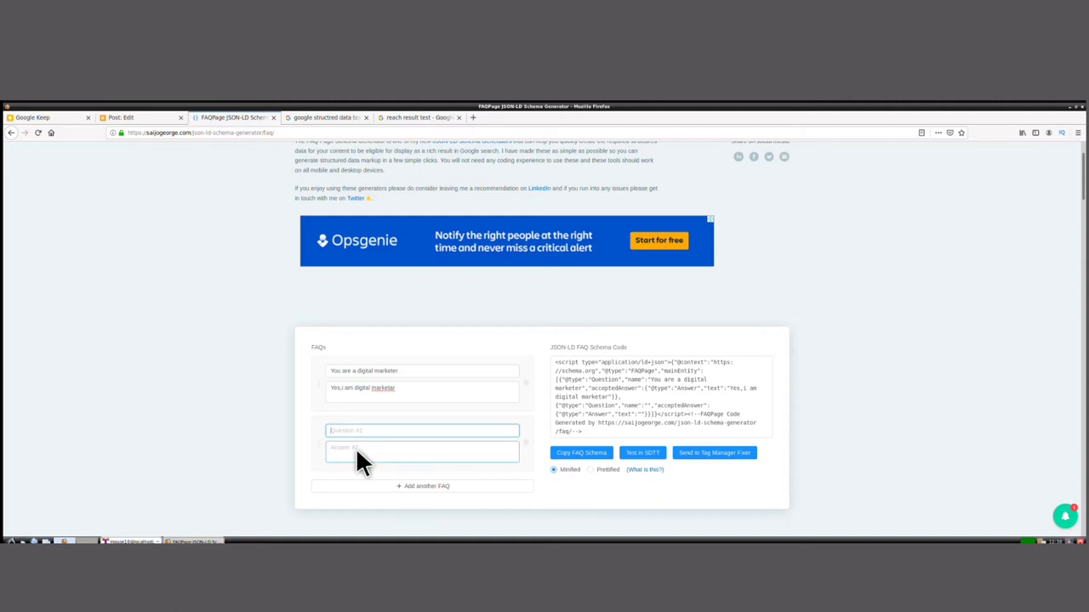
left_click(47, 117)
right_click(510, 255)
left_click(532, 299)
left_click(229, 117)
right_click(377, 431)
left_click(394, 465)
- Copy the answer "My earning twenty thousand" from the Keep note into the second FAQ's answer
left_click(47, 117)
triple_click(476, 272)
key("ctrl+c")
left_click(230, 117)
left_click(417, 460)
key("ctrl+v")
- Fill the third FAQ with the question "Are you know car driving" and the answer "No,i have no idea" from the Keep note
left_click(47, 118)
left_click(225, 119)
left_click(47, 118)
triple_click(491, 316)
right_click(492, 320)
left_click(502, 356)
left_click(229, 117)
right_click(354, 460)
left_click(366, 409)
- Add a fourth FAQ with the question "You are married" and the answer "No,i am bachelor" from the Keep note
left_click(422, 504)
left_click(47, 117)
triple_click(452, 350)
key("ctrl+c")
left_click(230, 117)
left_click(47, 117)
left_click(229, 117)
key("ctrl+v")
- Copy the question "You are self dependent" from the Keep note into the fifth FAQ's question
left_click(47, 117)
triple_click(476, 370)
left_click(229, 117)
right_click(377, 450)
- Copy the answer "I am self dependent" from the Keep note into the fifth FAQ's answer
left_click(47, 117)
left_click_drag(474, 391, 434, 400)
triple_click(434, 393)
key("ctrl+c")
left_click(230, 118)
key("ctrl+v")
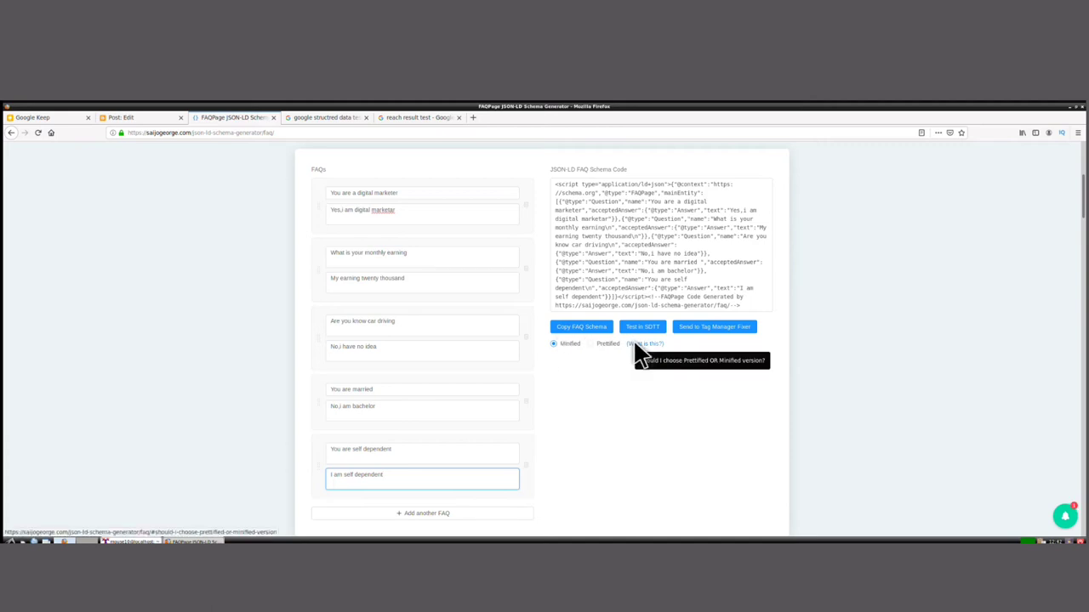
- Copy the generated minified FAQ schema code and switch the Blogger post to HTML view
left_click(583, 328)
left_click(606, 238)
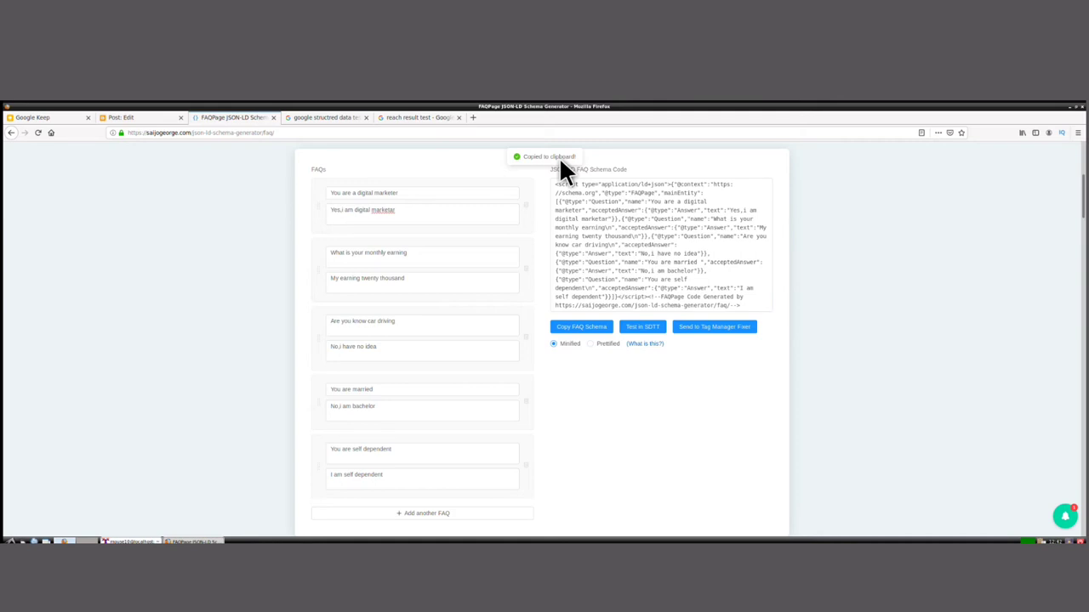
left_click(152, 118)
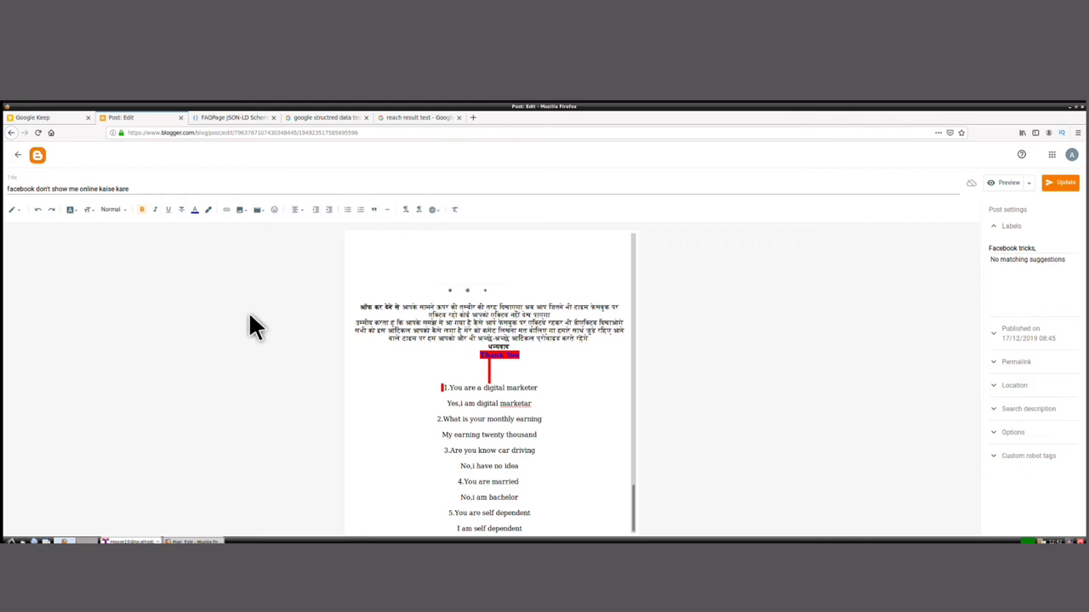
left_click(13, 210)
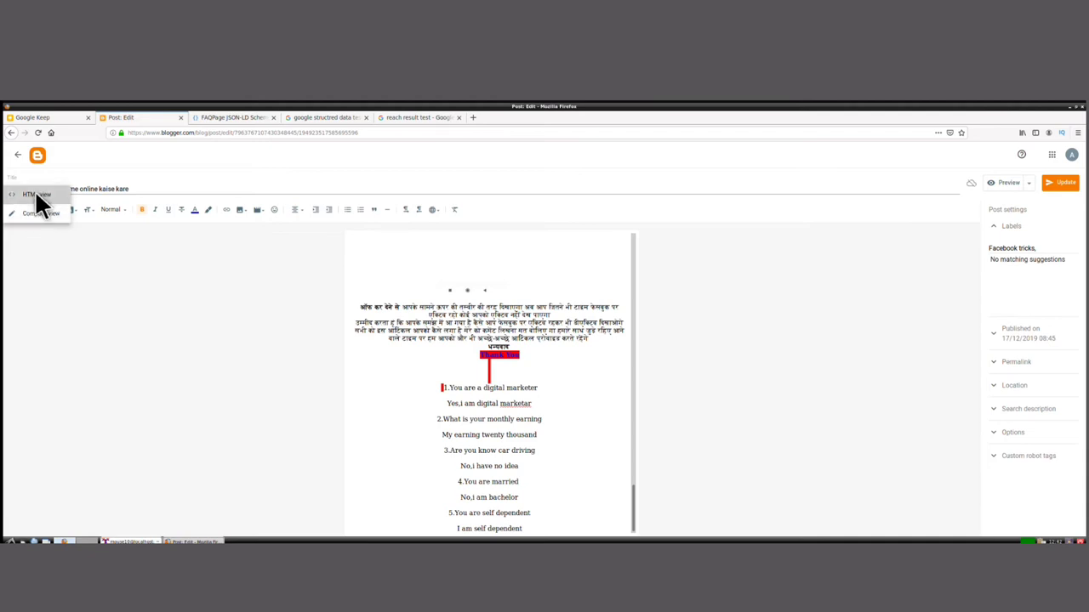
left_click(35, 195)
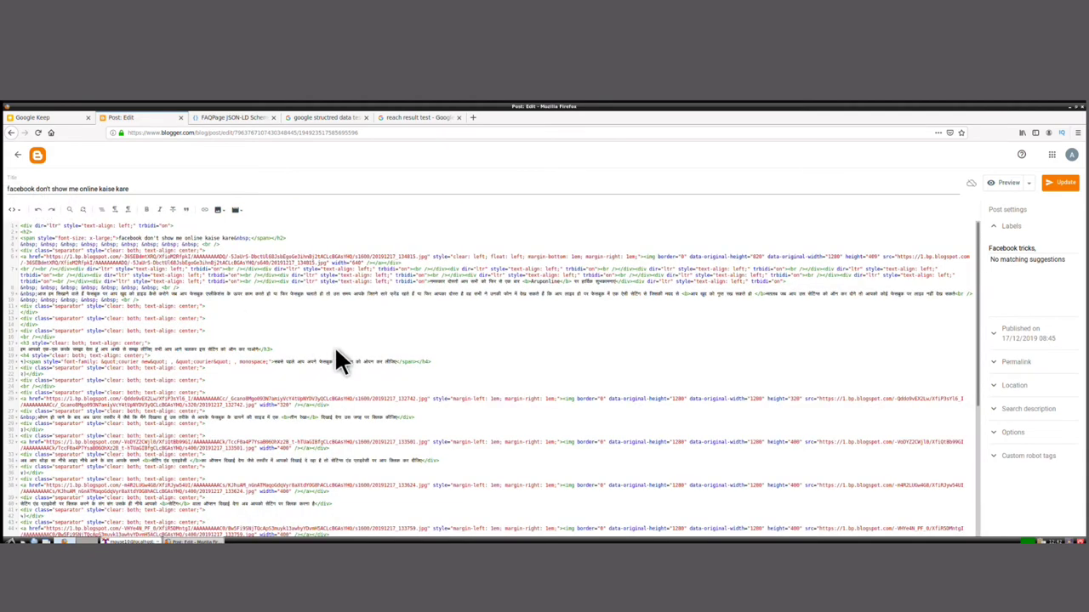
- Paste the FAQ schema code at the end of the post's HTML, right after the last answer's closing div, and update the post
scroll(334, 346, "down", 10)
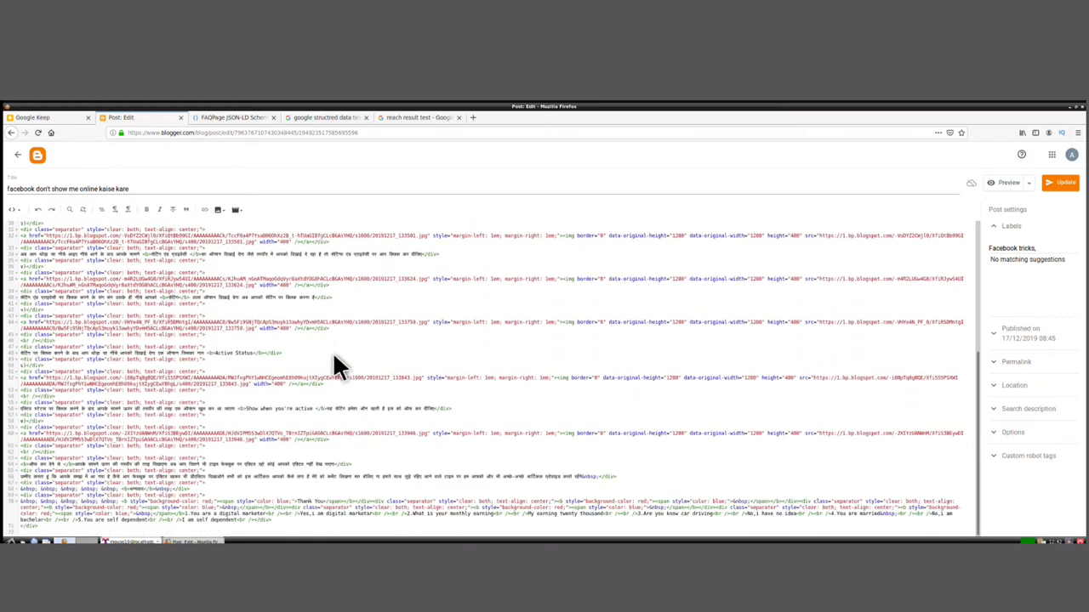
right_click(274, 527)
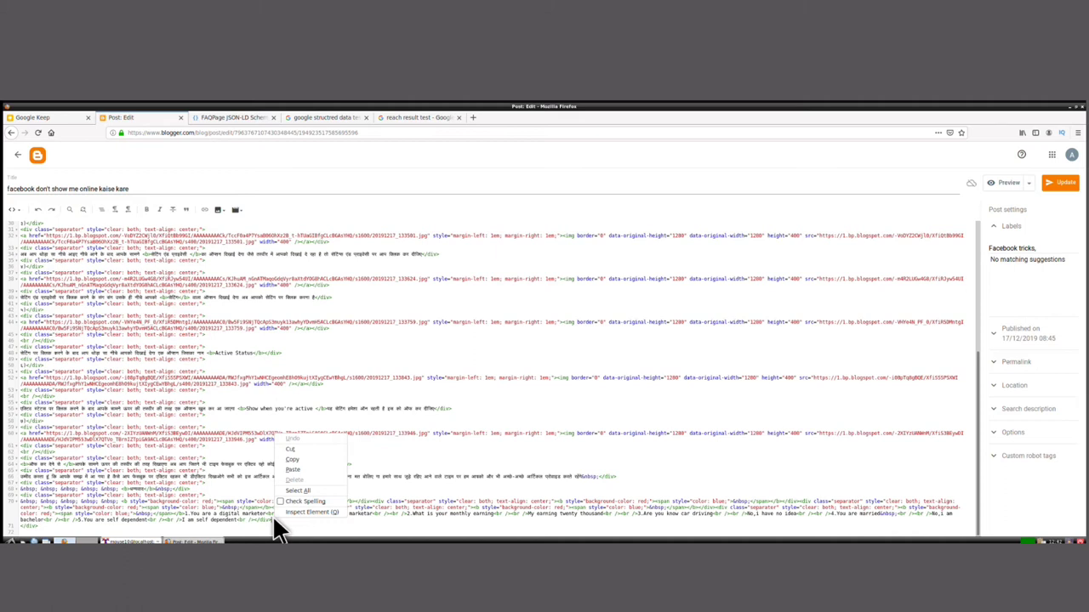
left_click(286, 470)
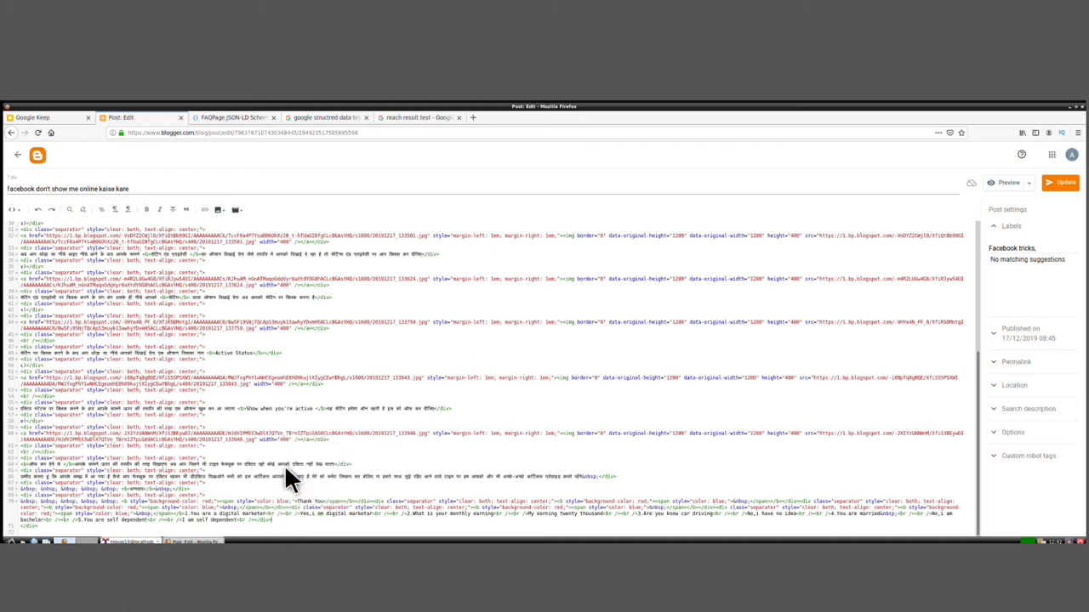
scroll(289, 495, "down", 1)
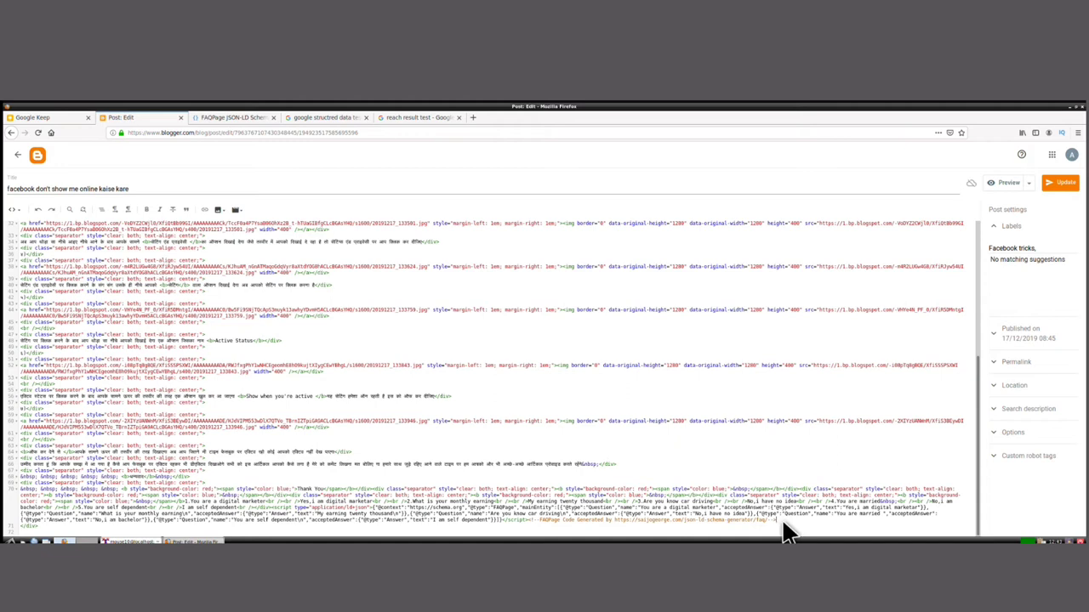
left_click(533, 521)
key("End")
left_click(1065, 184)
- Return the post to compose view, check the question-and-answer section at its end, and reload the editor page
scroll(466, 471, "up", 2)
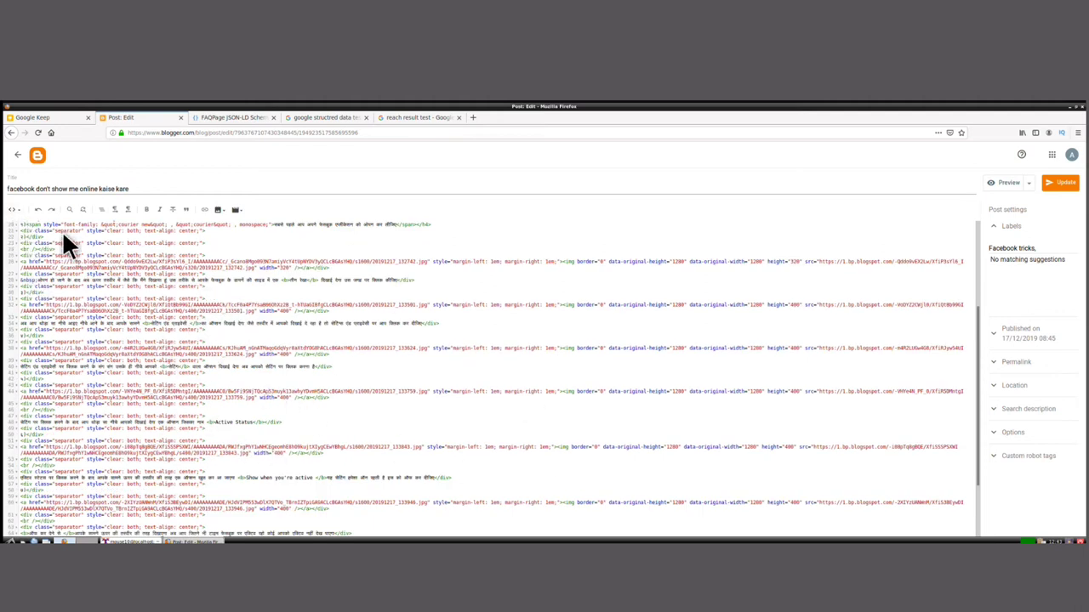
left_click(13, 211)
left_click(27, 231)
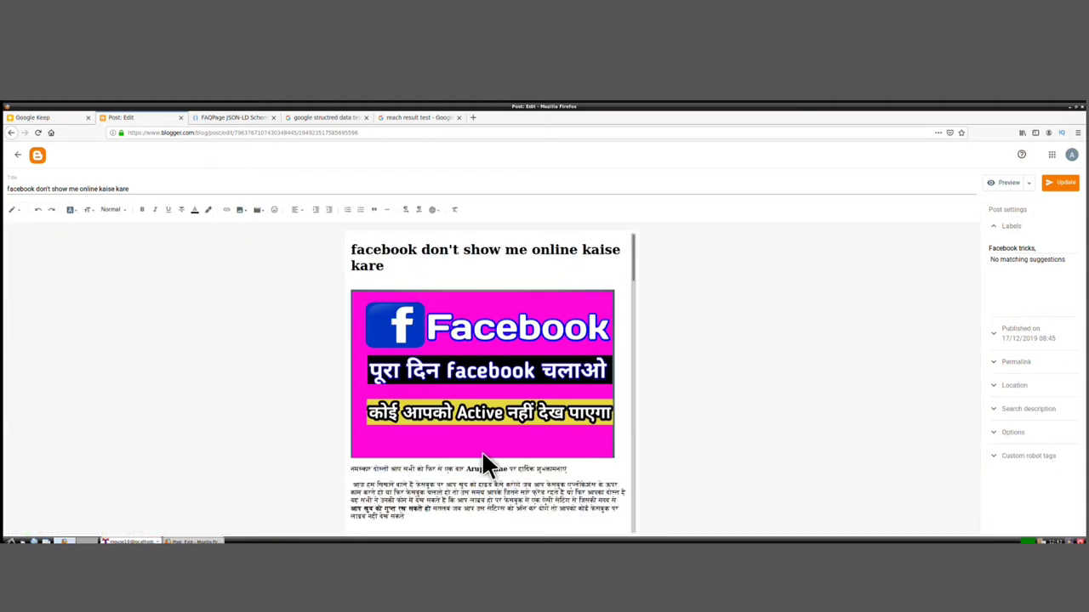
scroll(483, 455, "down", 15)
scroll(473, 448, "down", 15)
scroll(465, 435, "down", 1)
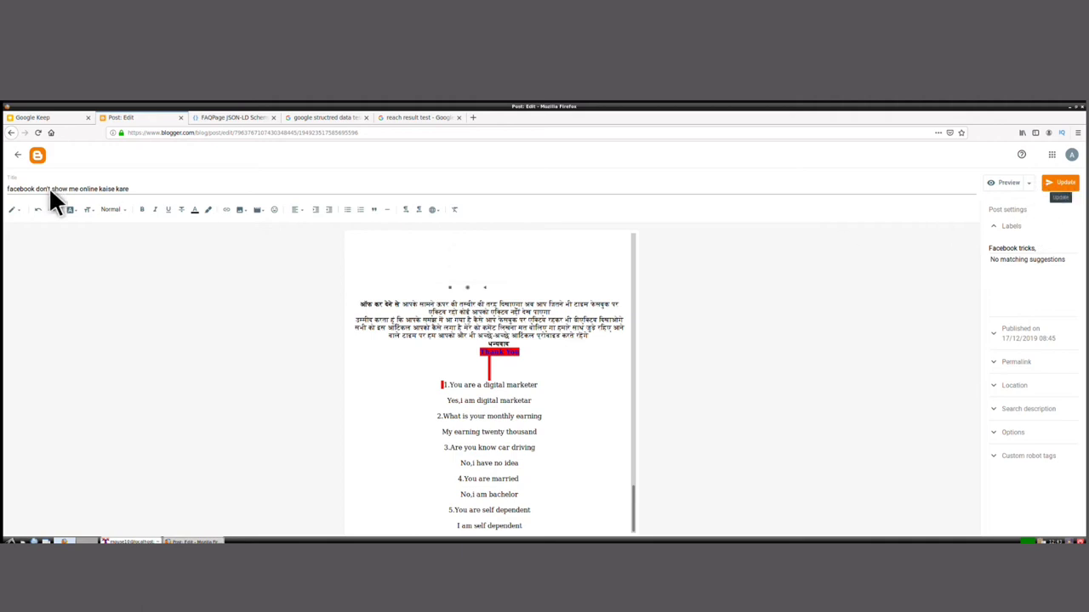
left_click(39, 134)
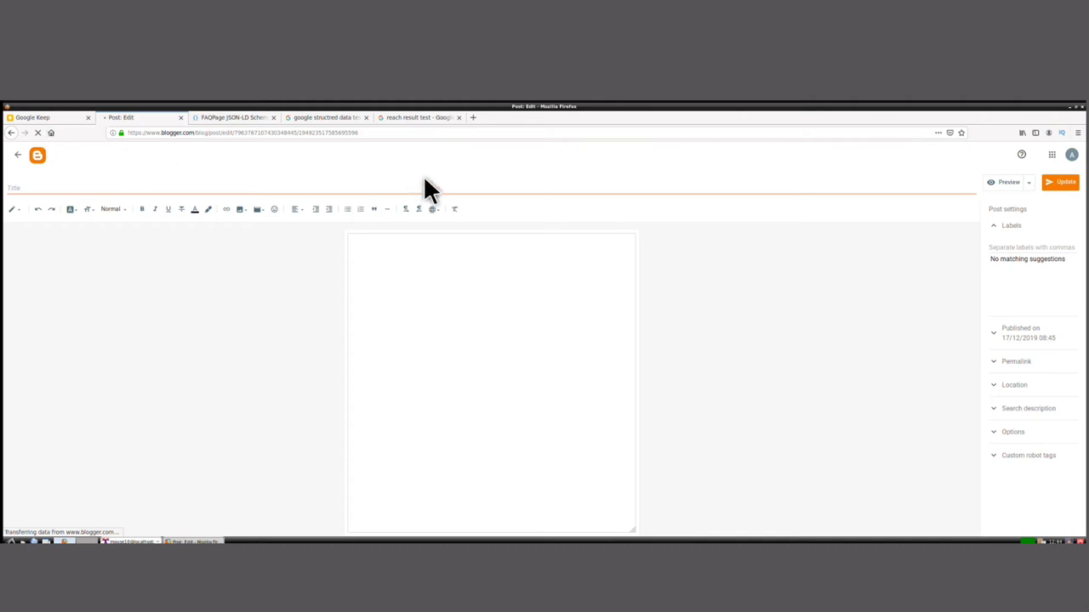
- Search the web for aruponline.blogspot.com in a new browser tab and open the blog's home page
left_click(473, 117)
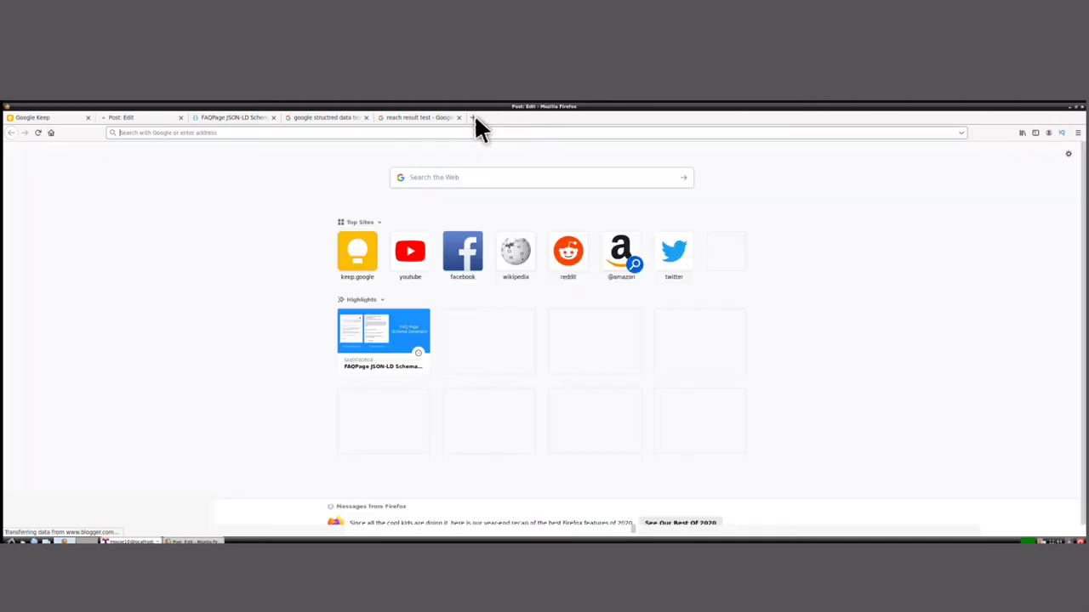
left_click(448, 181)
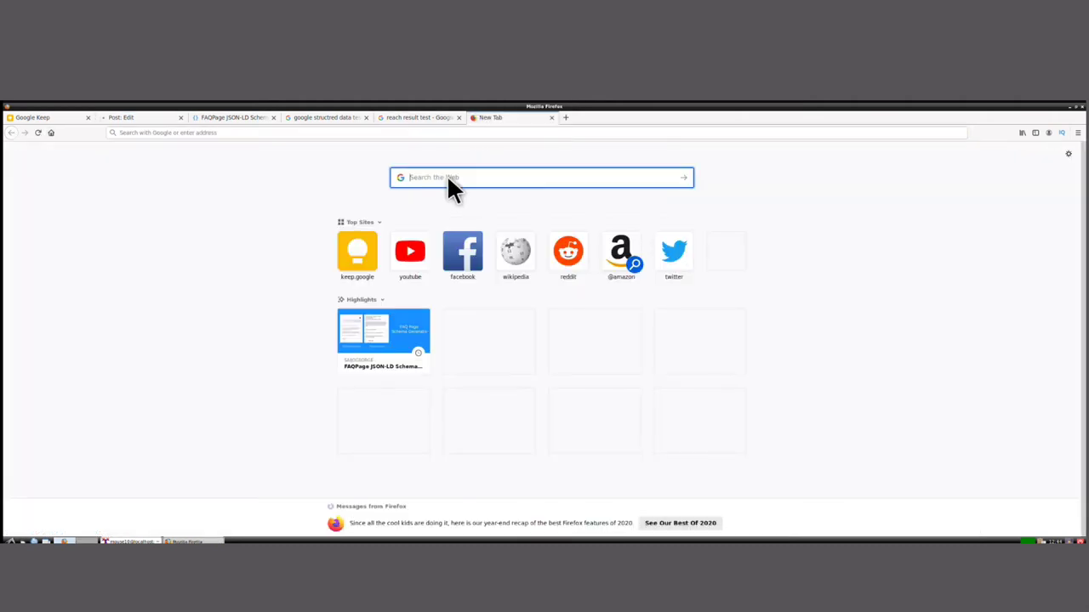
key("ctrl+v")
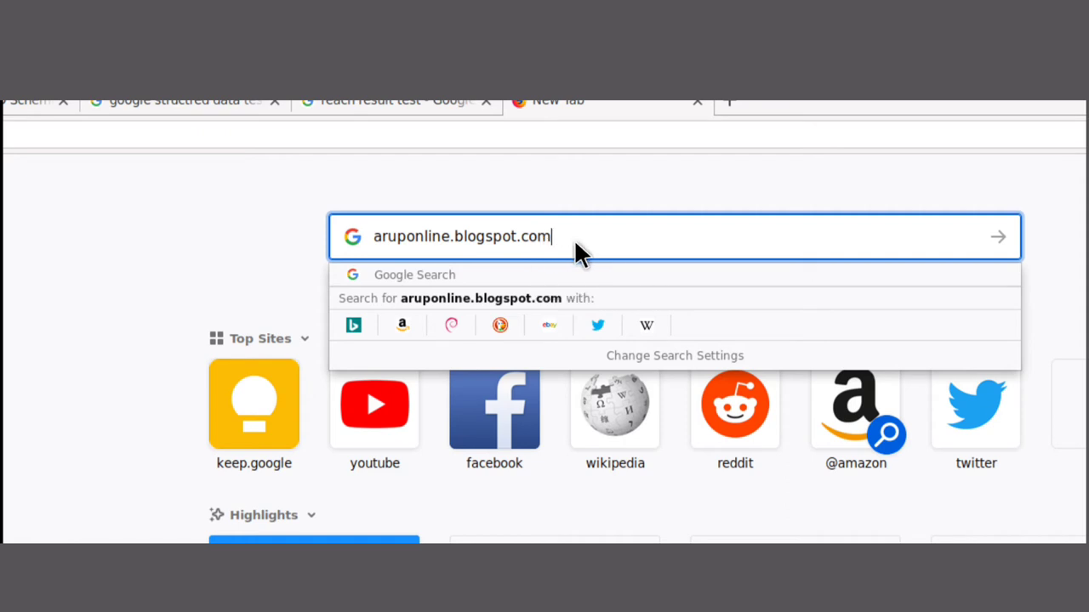
left_click(996, 239)
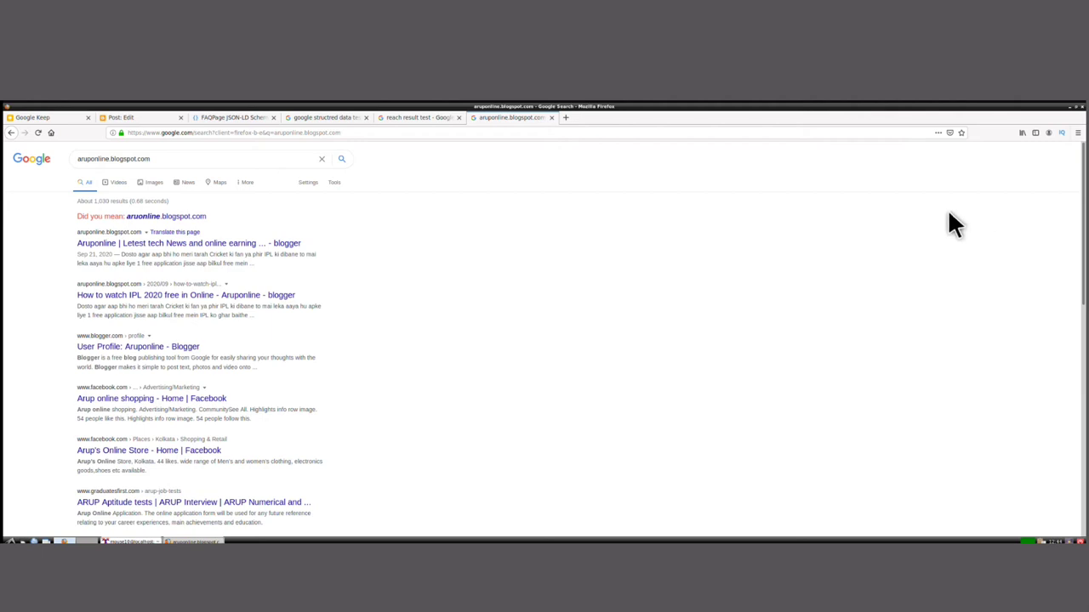
left_click(124, 241)
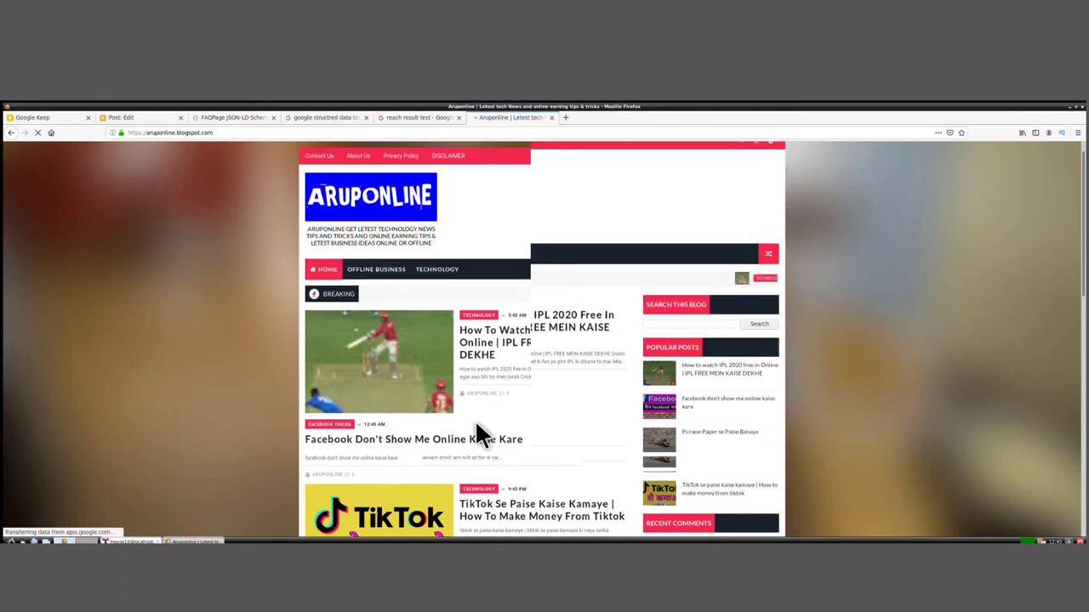
- Open the post "facebook don't show me online kaise kare" from the blog's recent posts and copy its URL
scroll(476, 424, "down", 5)
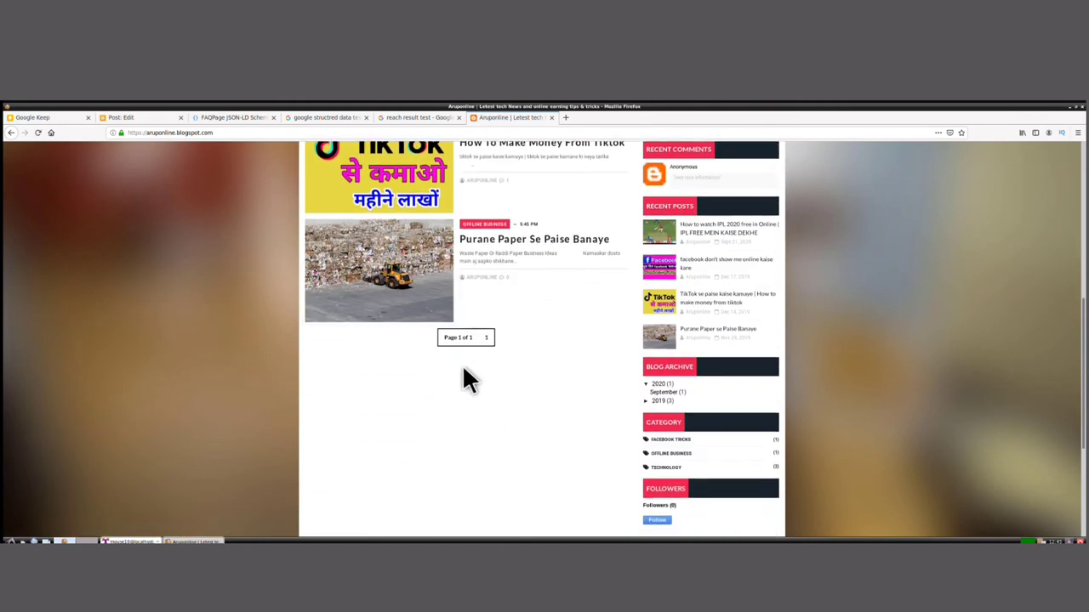
scroll(484, 339, "up", 1)
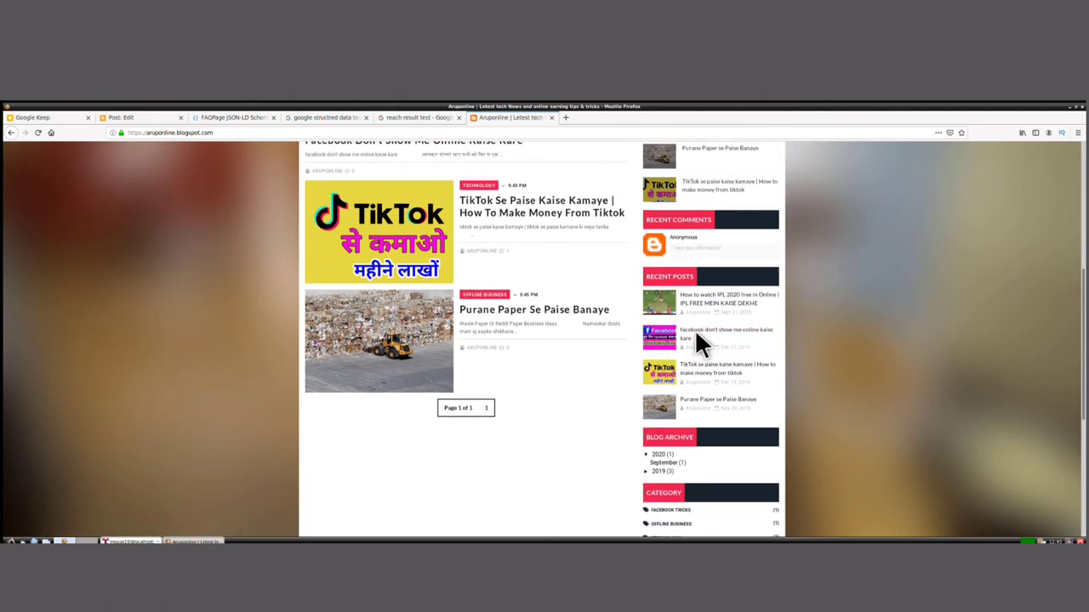
left_click(696, 335)
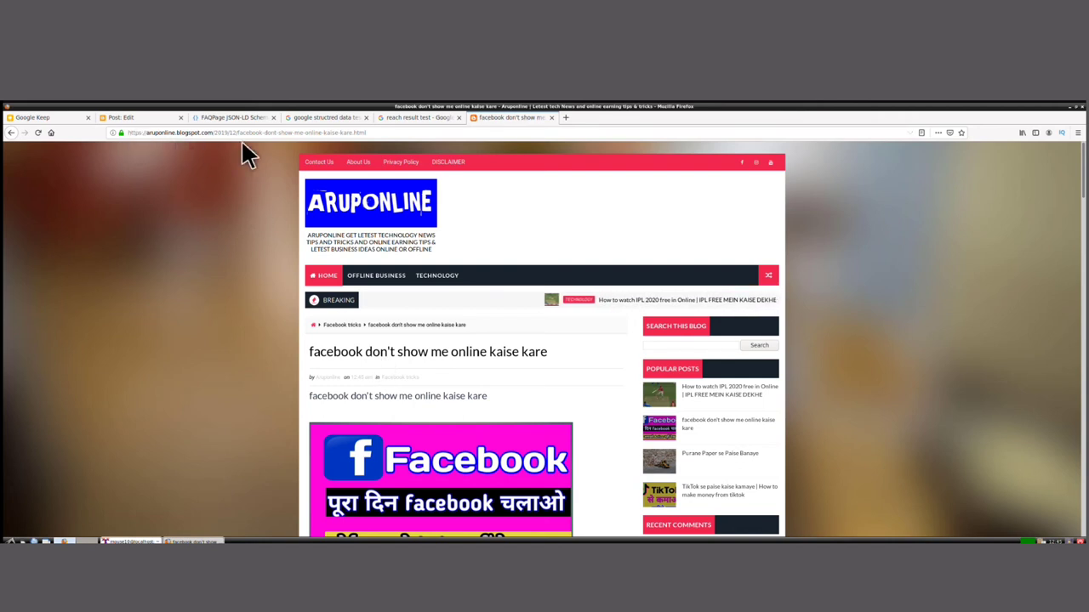
left_click(128, 133)
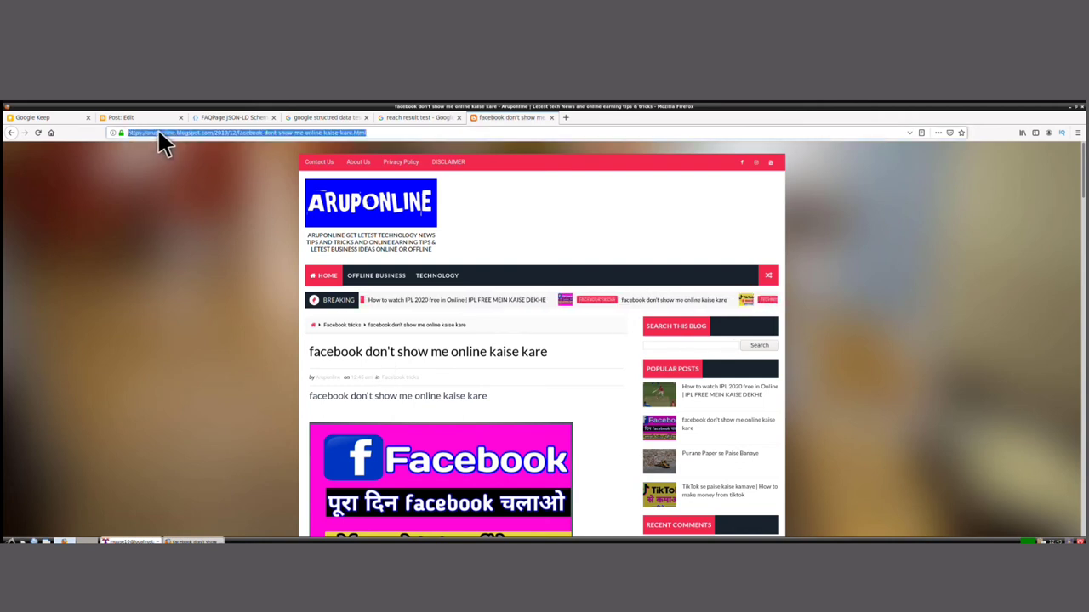
right_click(169, 135)
left_click(187, 163)
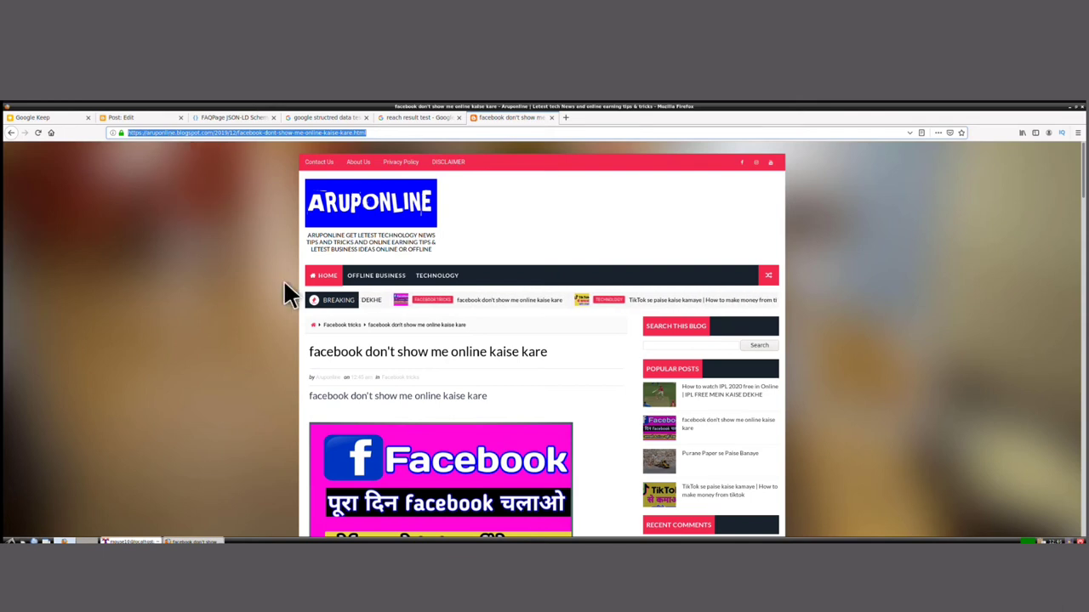
- Open Google's Structured Data Testing Tool from the existing search results and run a test on the copied post URL
left_click(321, 115)
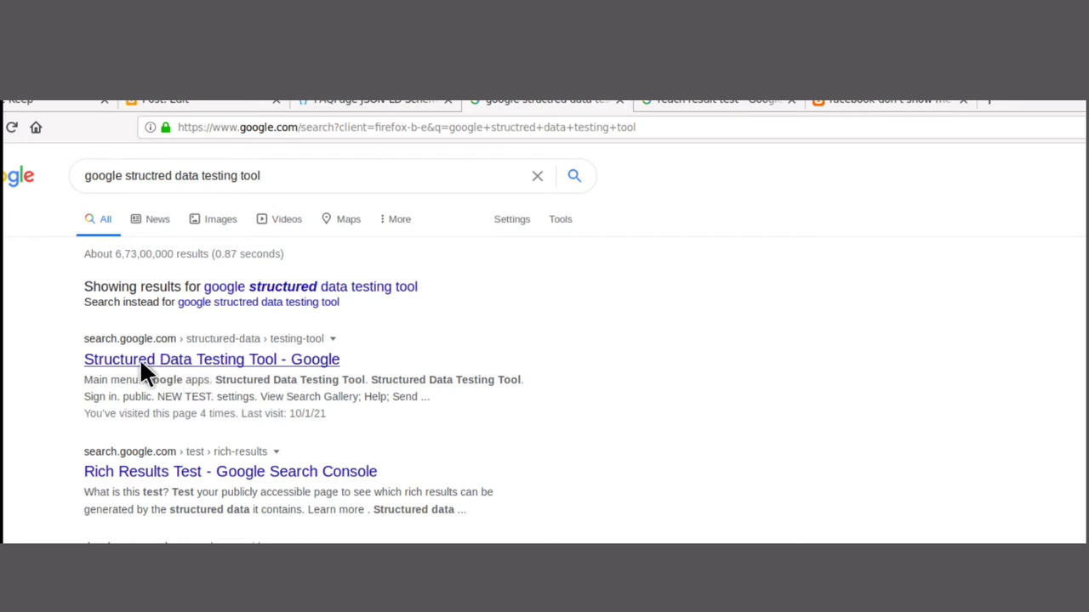
left_click(304, 361)
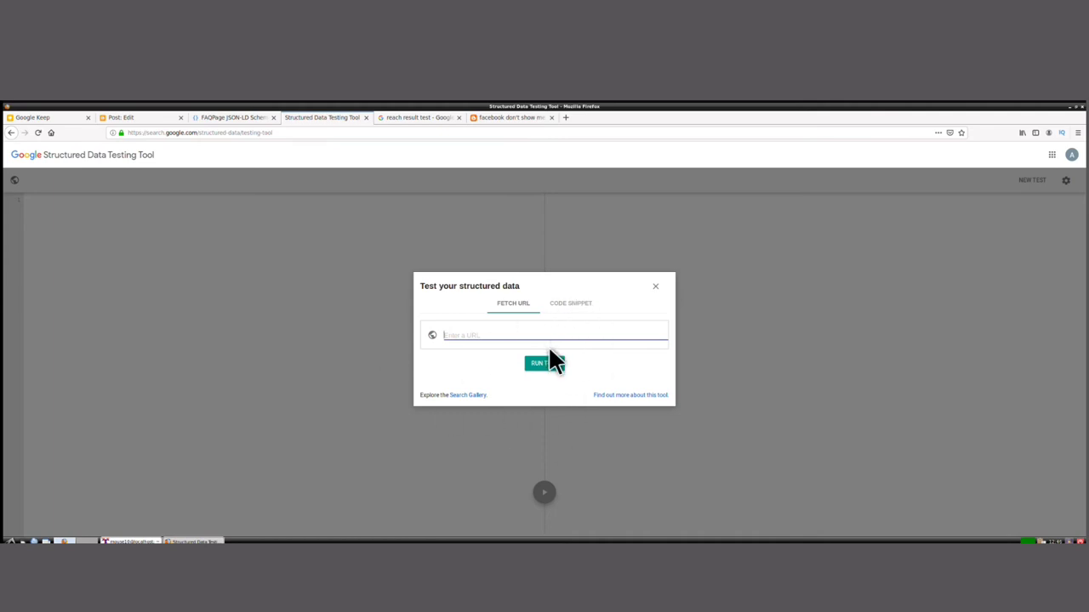
right_click(447, 334)
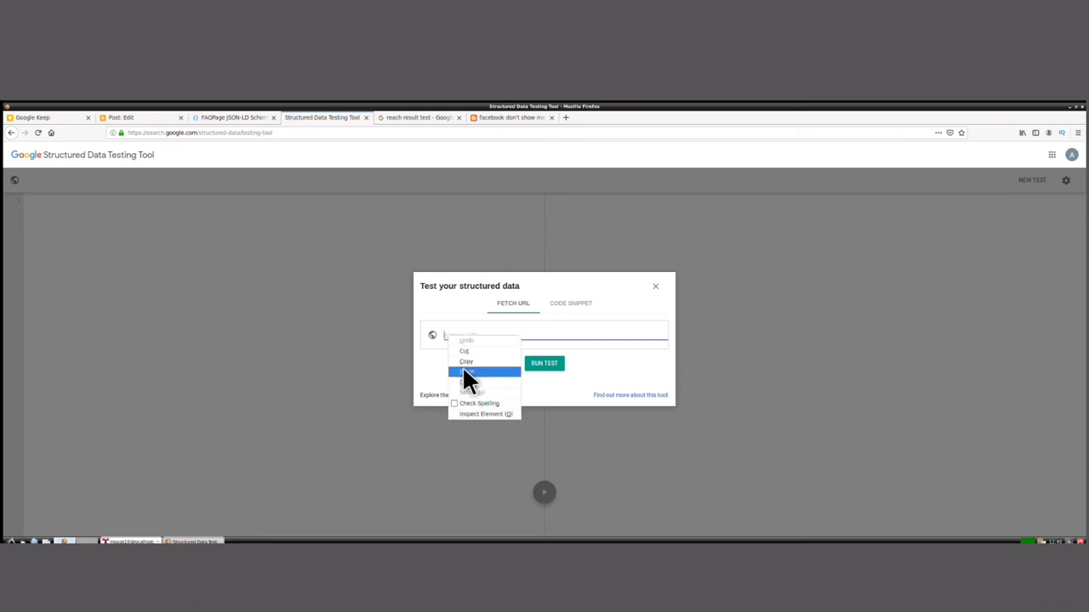
left_click(464, 371)
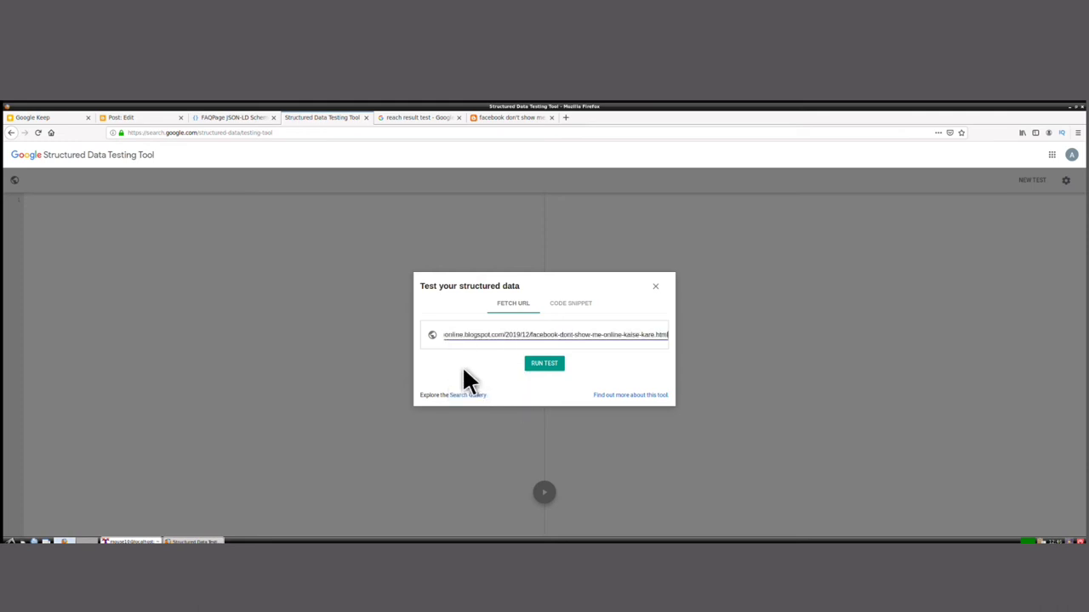
left_click(547, 364)
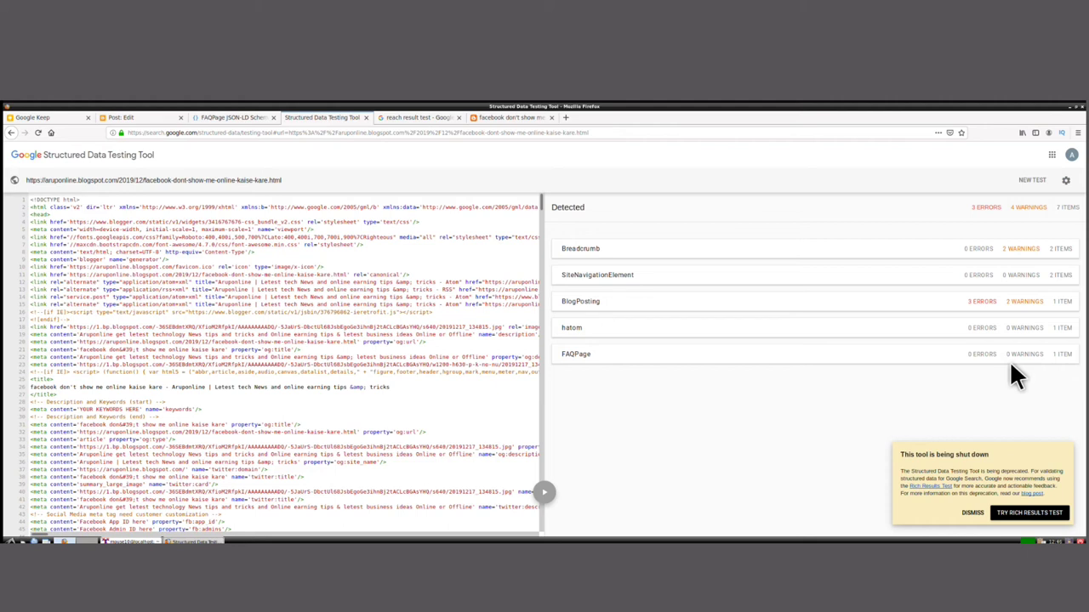
- Open Google's Rich Results Test from the existing search results, test the copied post URL, and examine the detected items
left_click(411, 120)
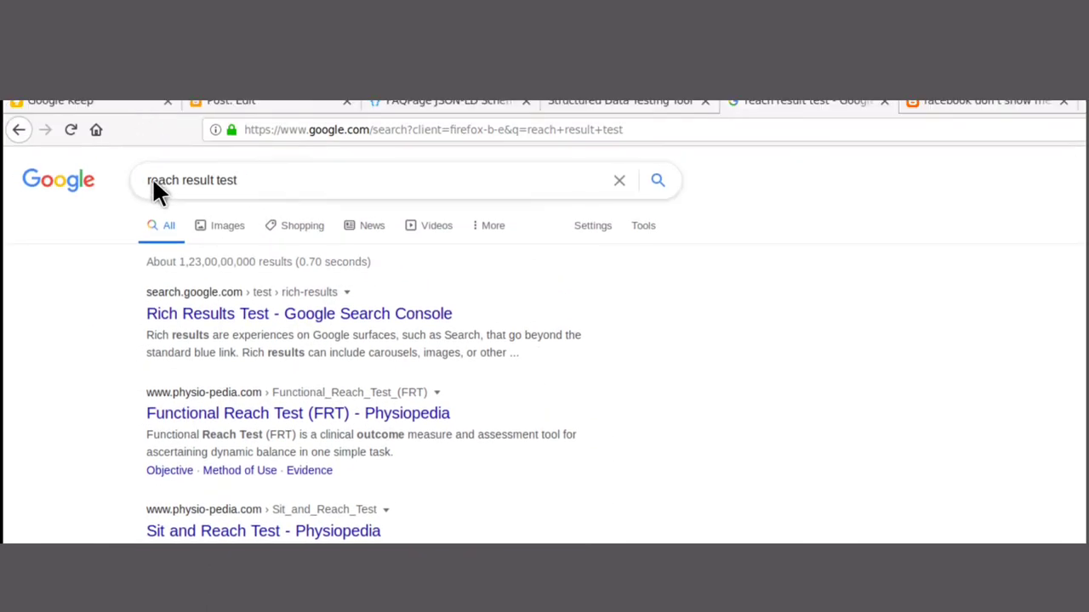
left_click(239, 314)
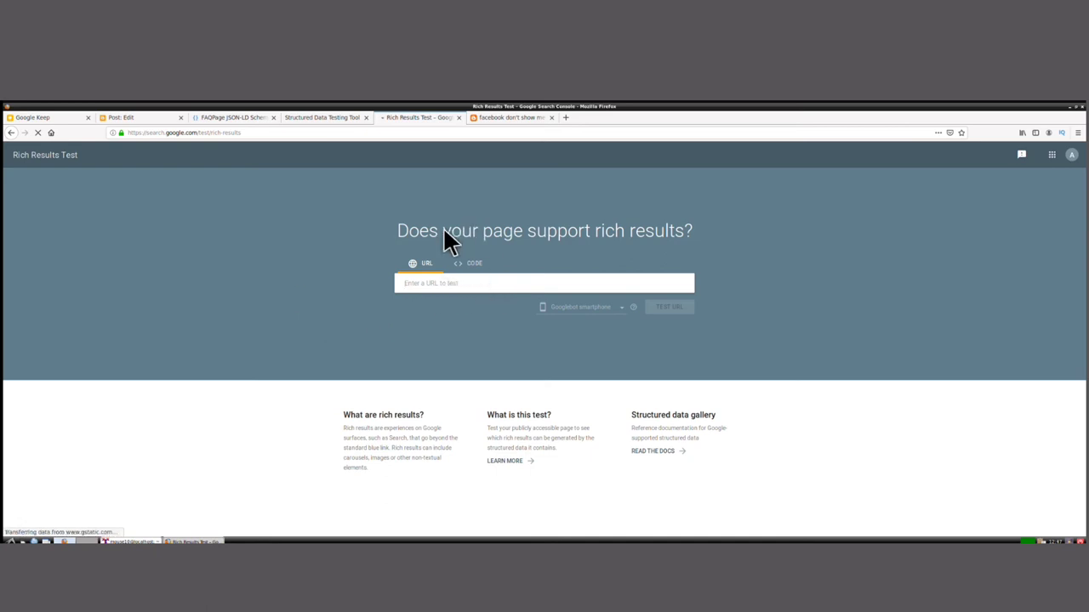
right_click(443, 283)
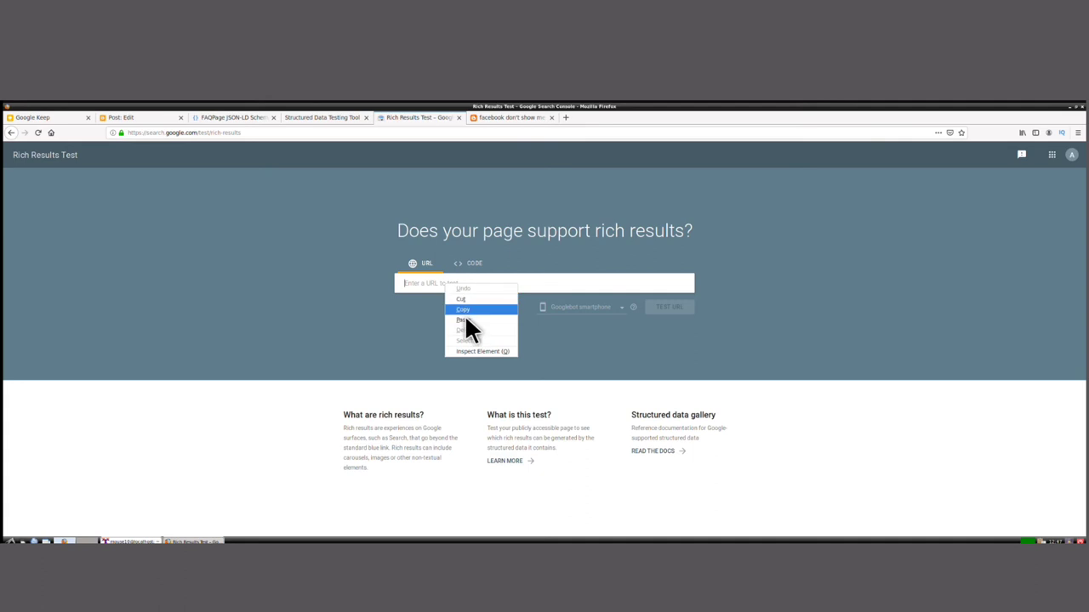
left_click(465, 320)
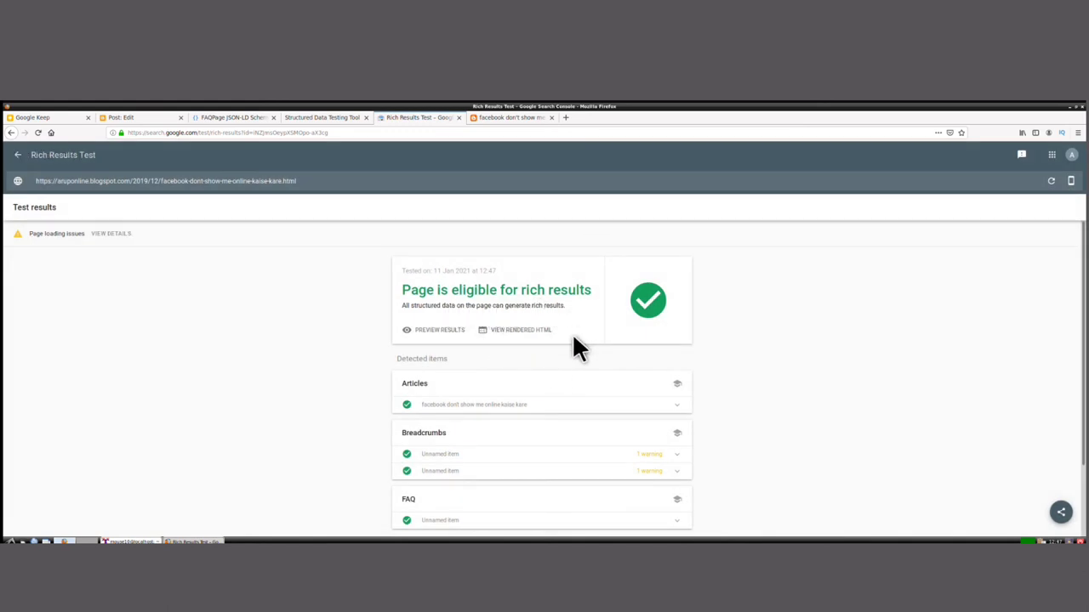
scroll(506, 410, "down", 2)
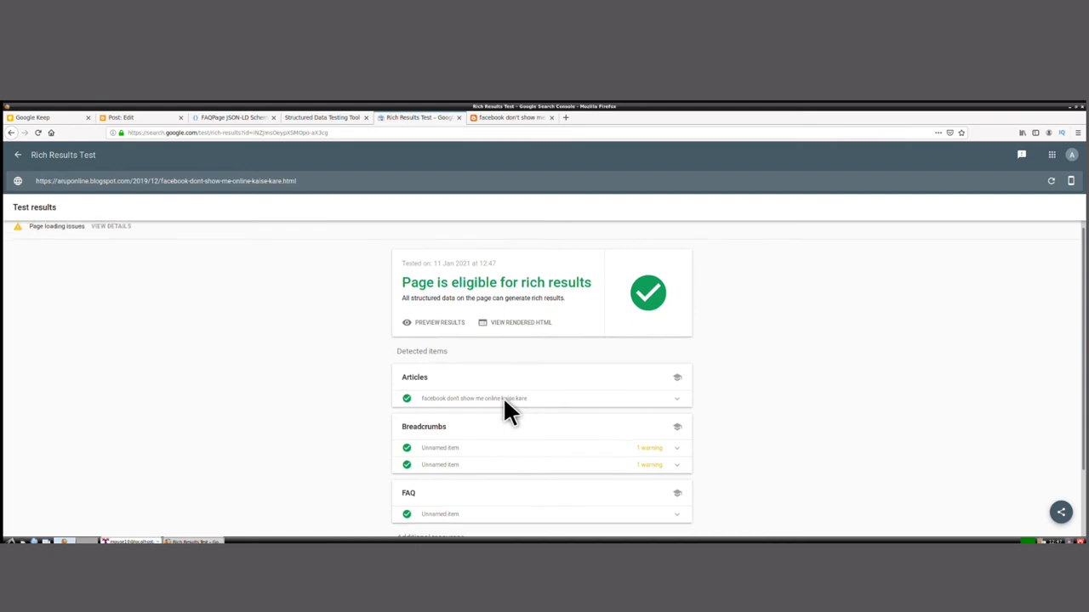